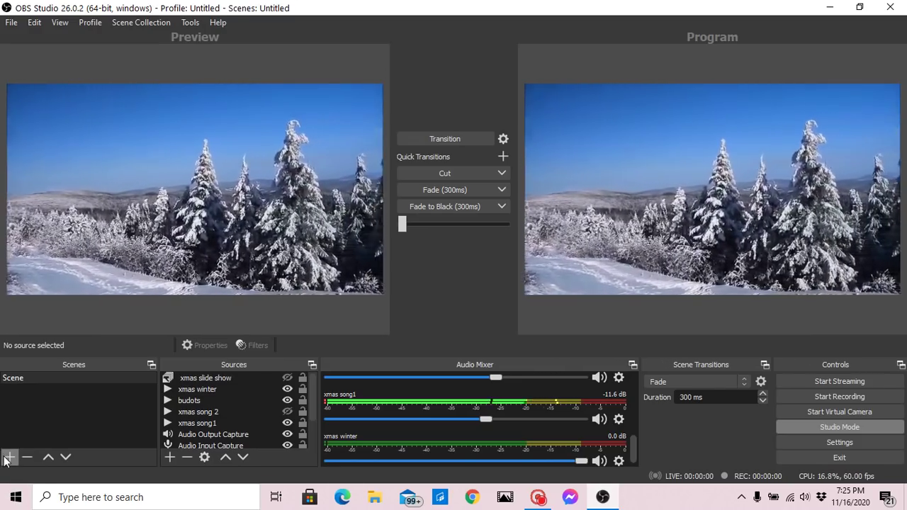
- Create a new scene named "text tutotrial" and transition it to the program output
click(9, 457)
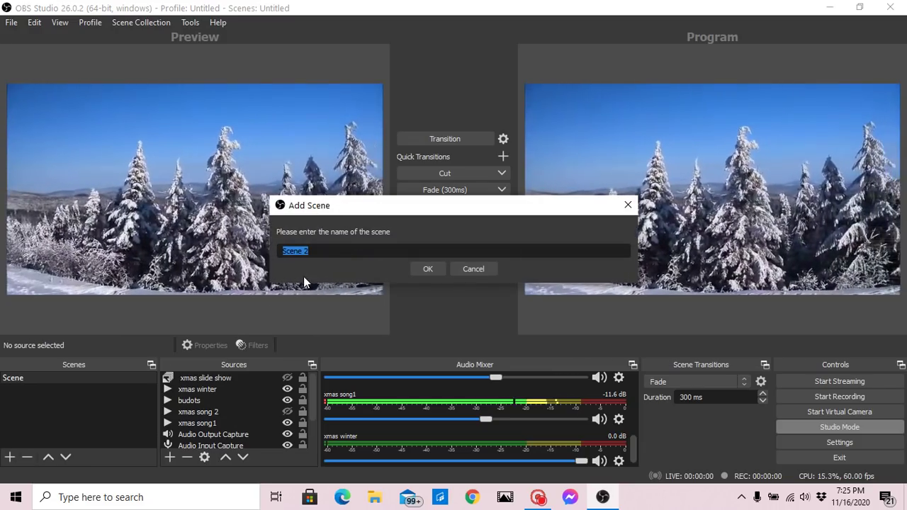
click(318, 250)
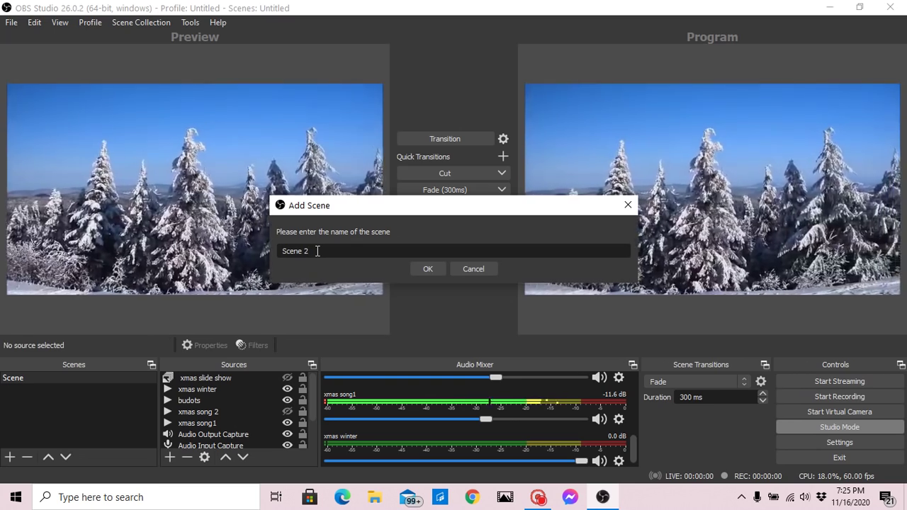
key(BackSpace)
key(BackSpace)
key(BackSpace)
key(BackSpace)
key(BackSpace)
key(BackSpace)
key(BackSpace)
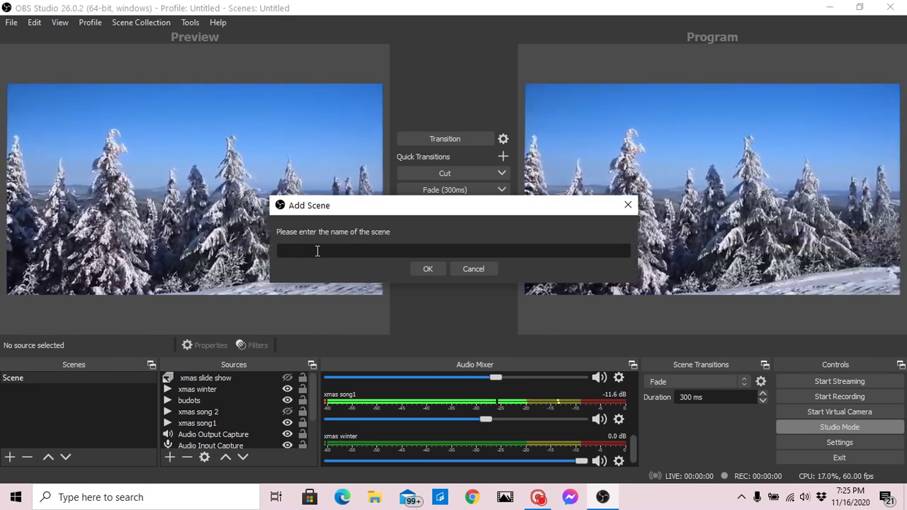
text(tex)
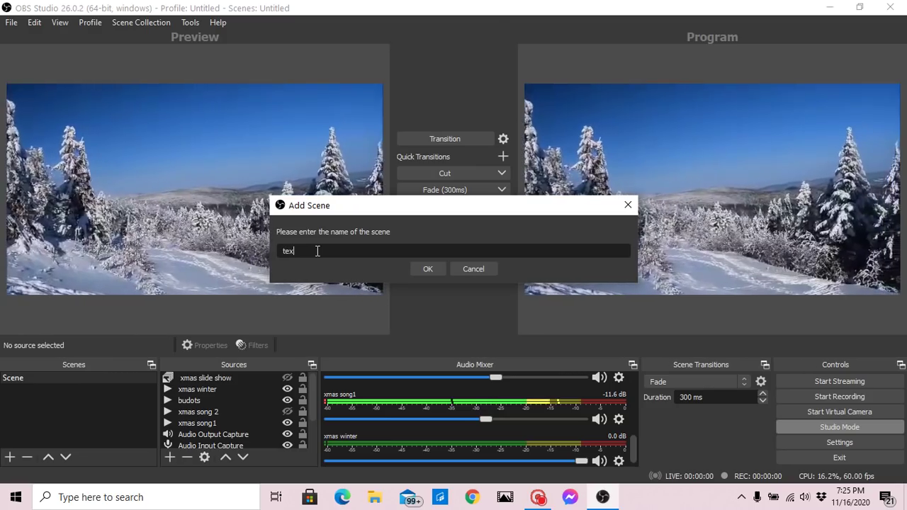
text(t tuto)
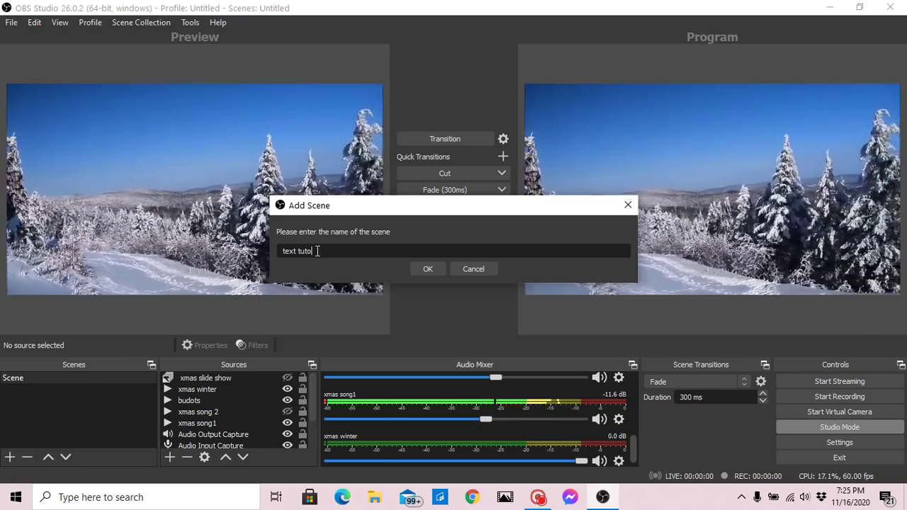
text(ri)
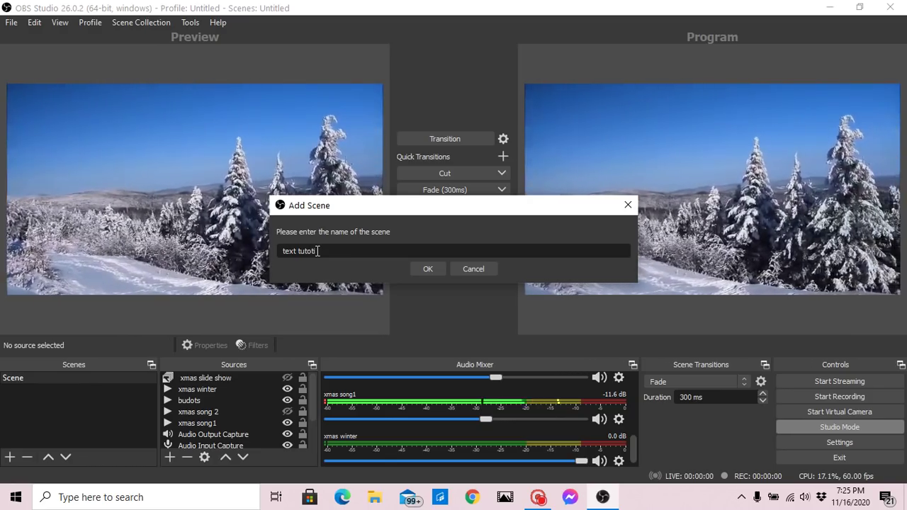
key(BackSpace)
text(ial)
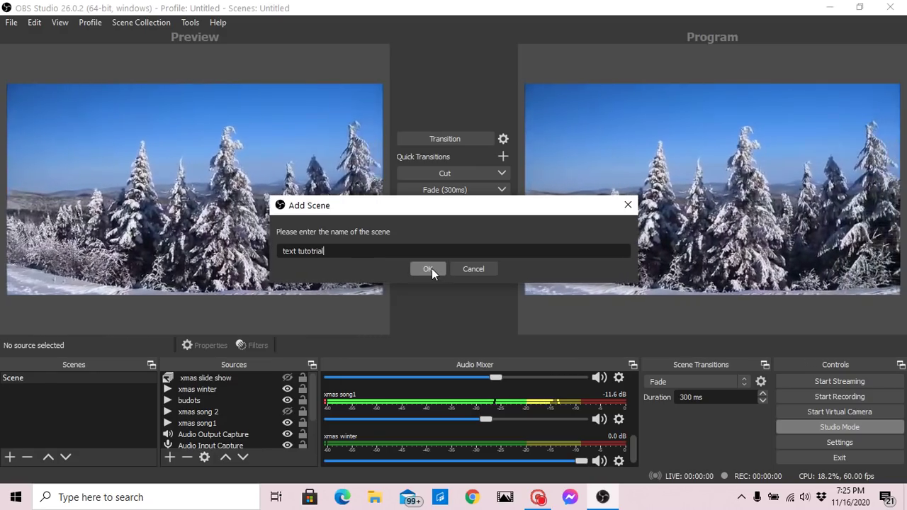
click(422, 270)
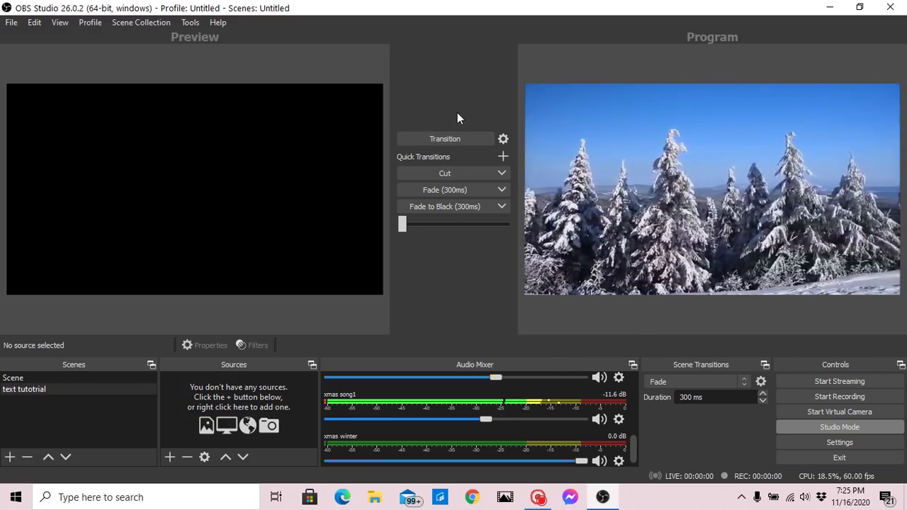
click(453, 141)
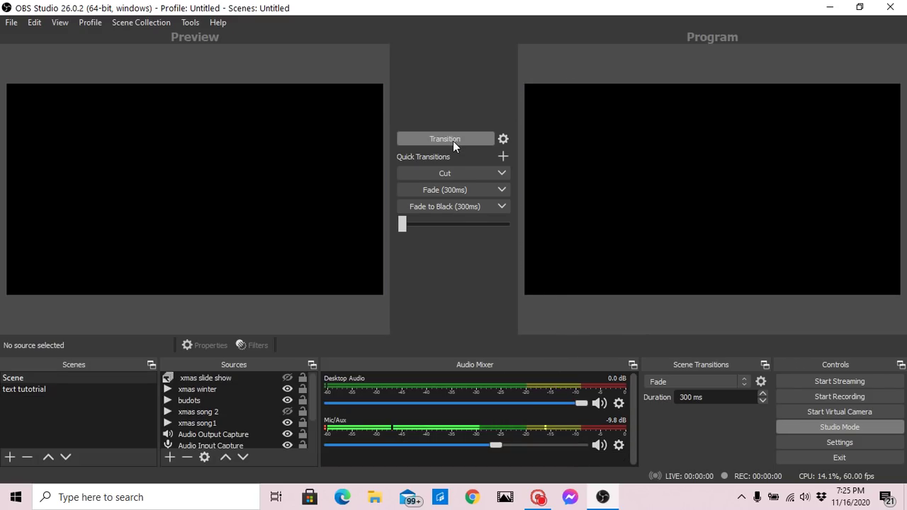
click(32, 389)
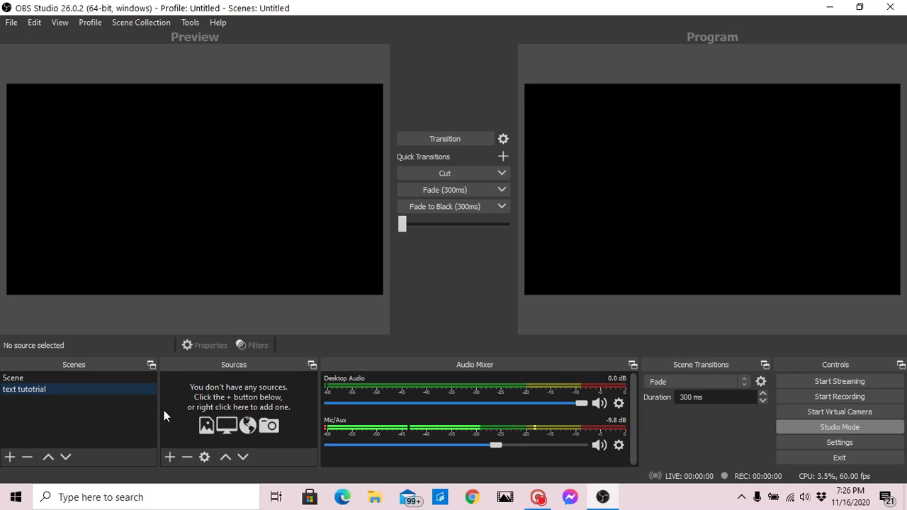
- Add a new Image source with the default name to the text tutotrial scene
click(170, 456)
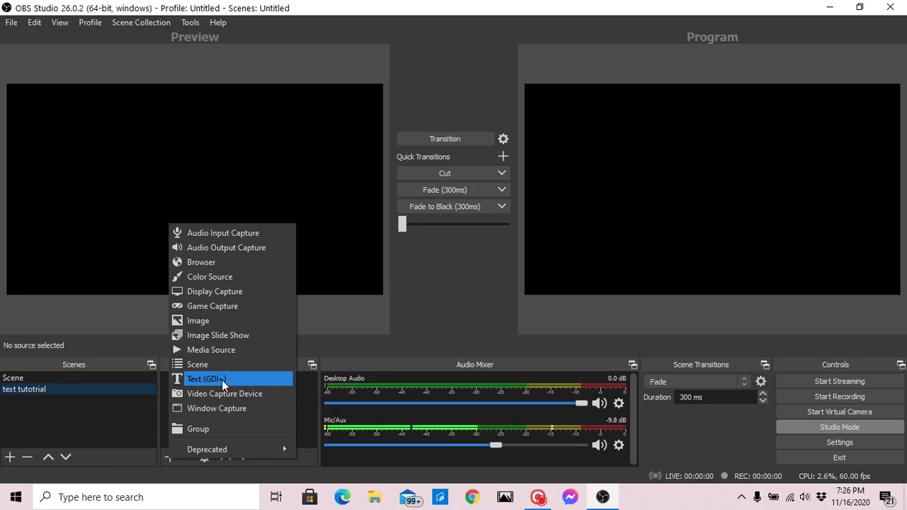
click(223, 324)
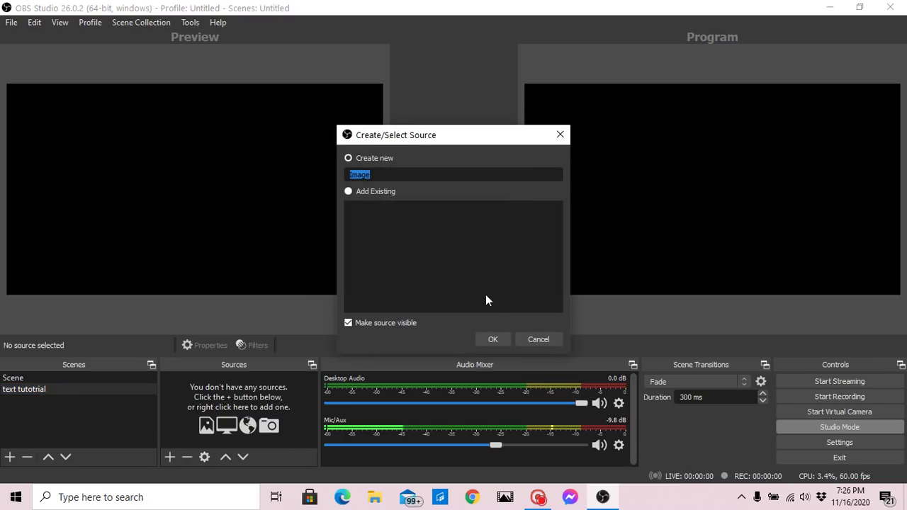
click(495, 339)
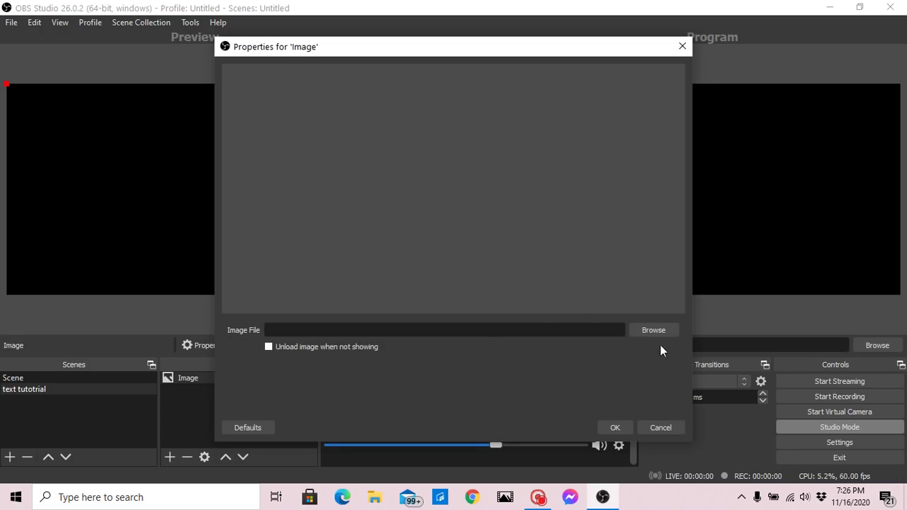
click(662, 329)
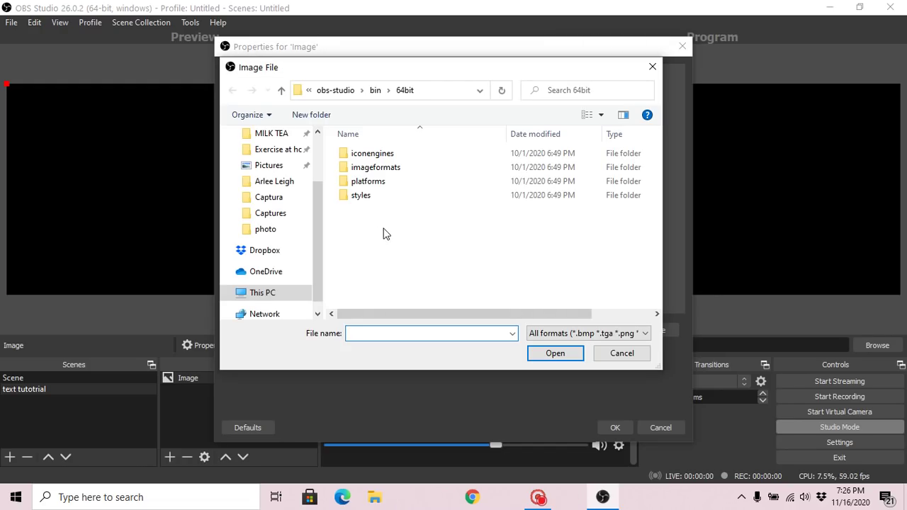
click(318, 134)
click(317, 134)
click(317, 134)
click(318, 134)
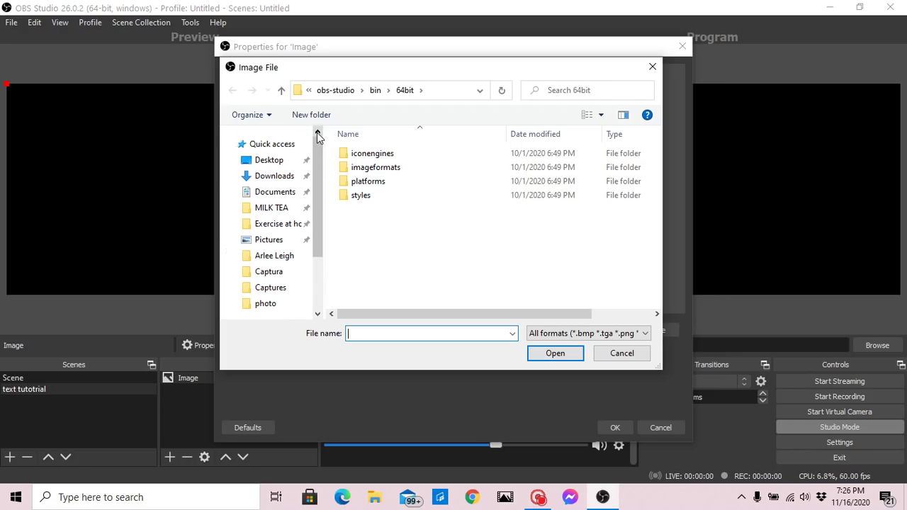
click(282, 175)
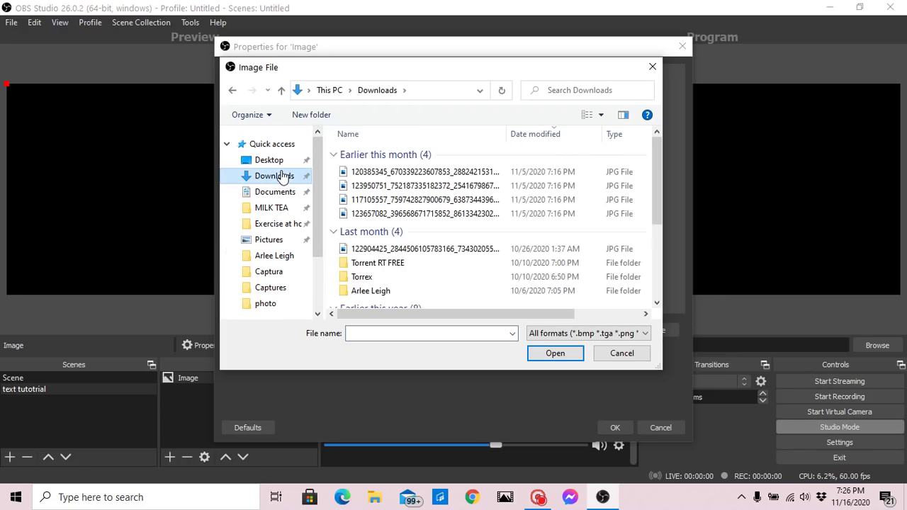
click(434, 187)
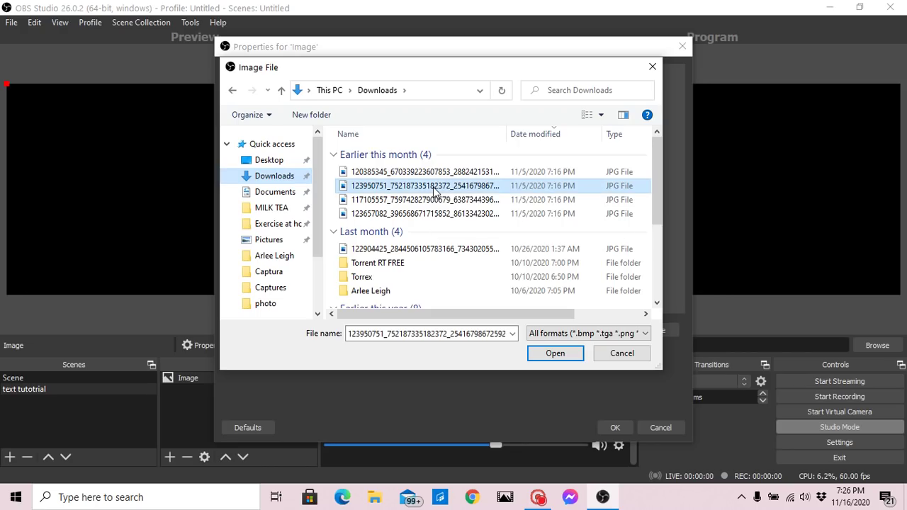
click(560, 354)
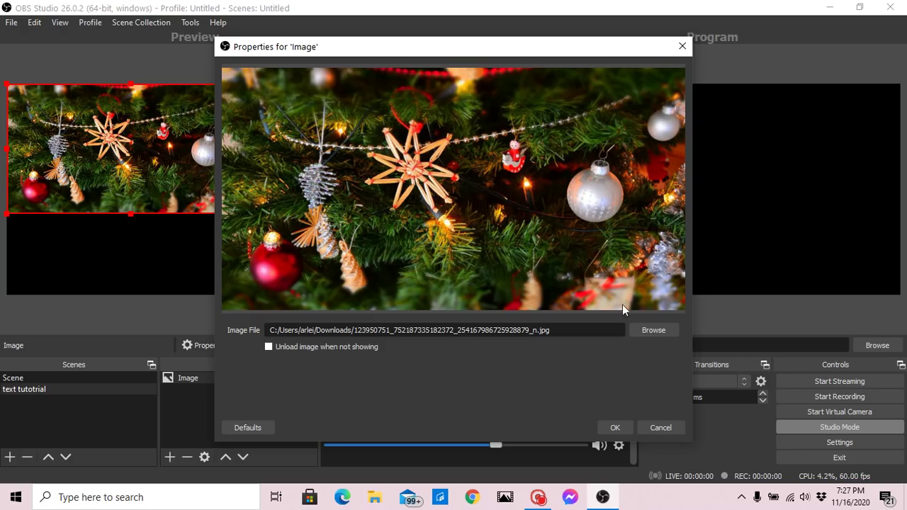
click(614, 427)
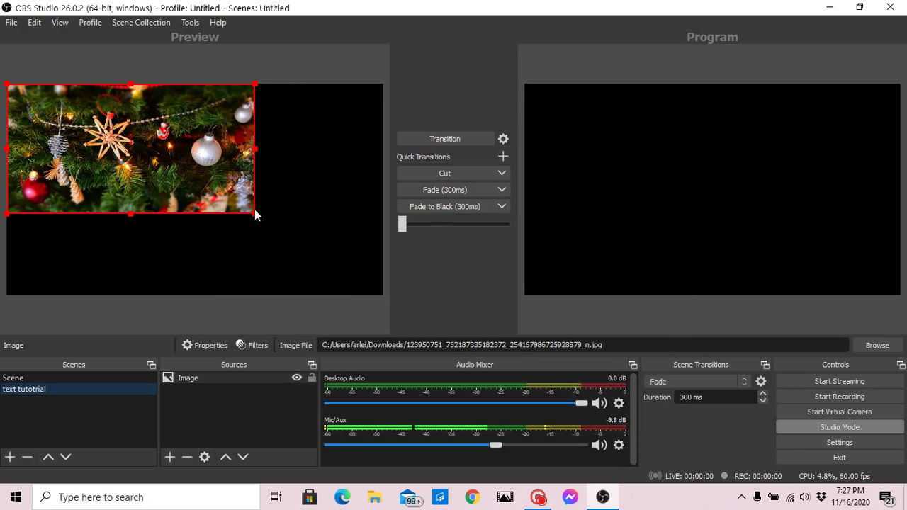
- Enlarge the Christmas ornament image to fill the preview canvas and transition it to the program output
drag(255, 211, 286, 270)
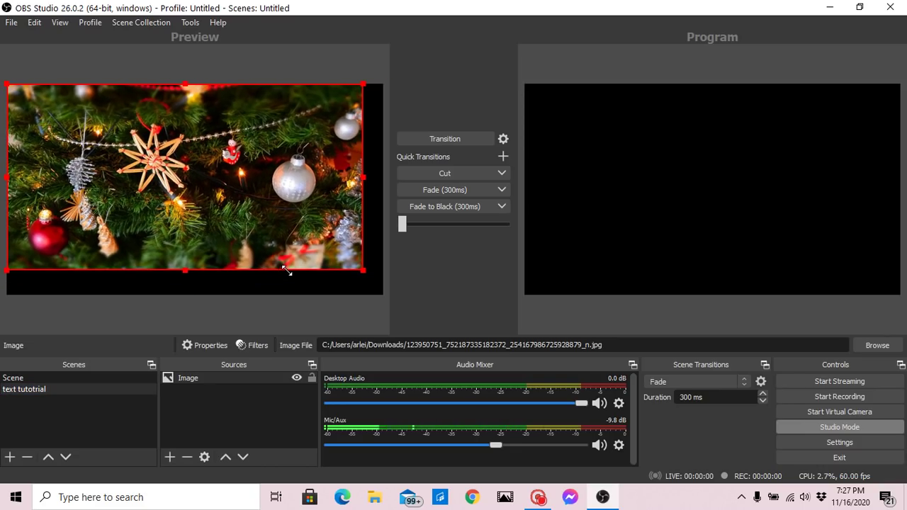
drag(360, 270, 358, 291)
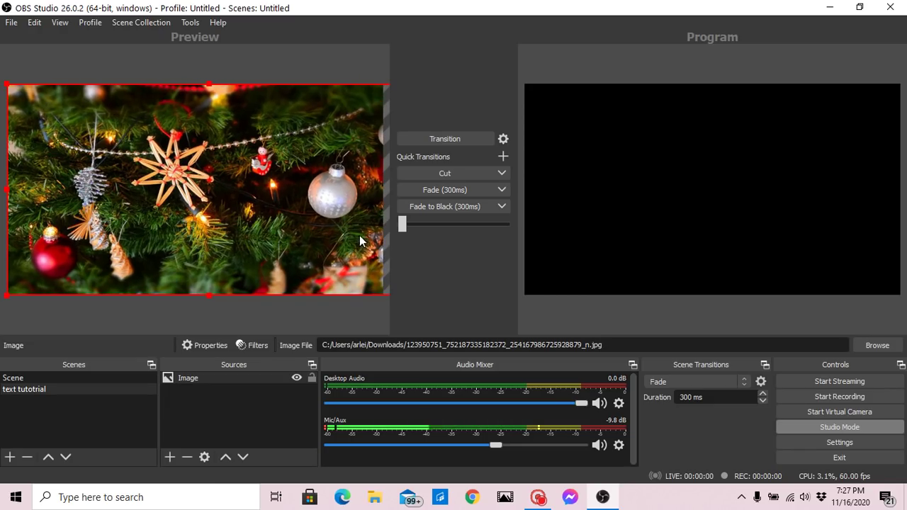
click(467, 140)
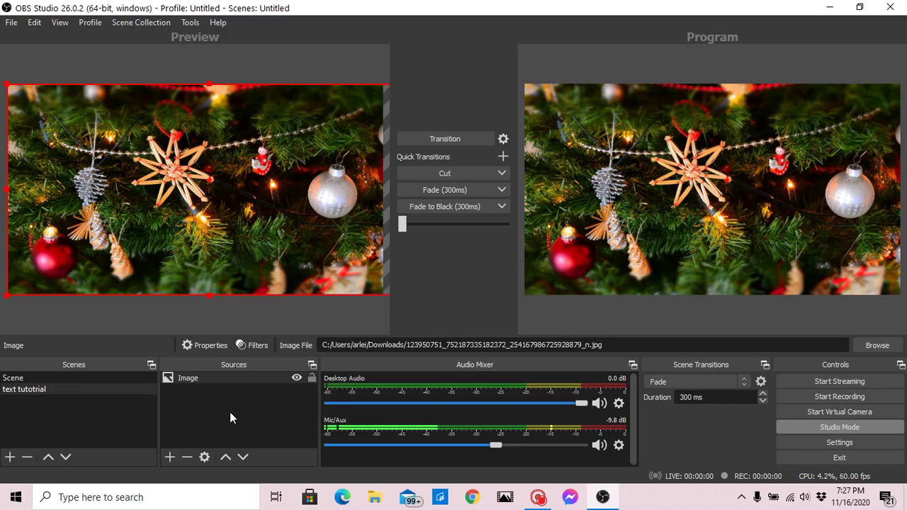
- Add a new Text (GDI+) source named "xmas" to the scene
click(167, 458)
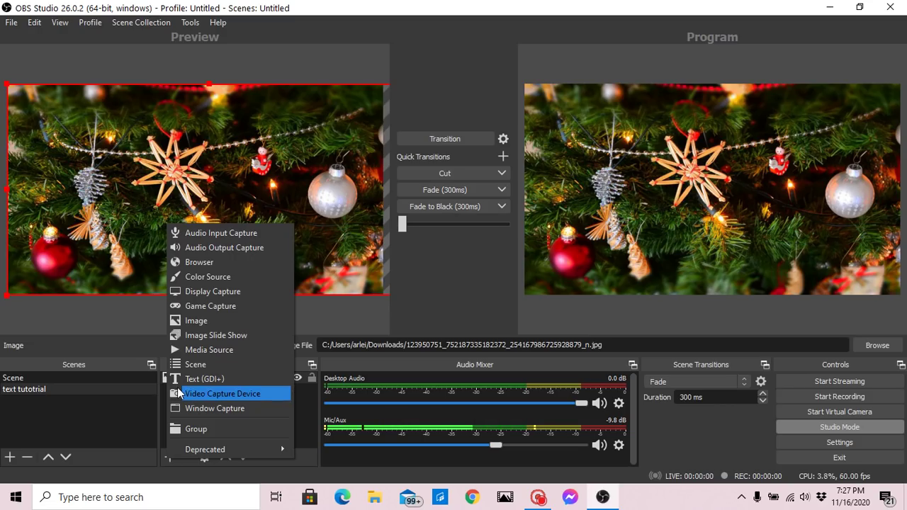
click(130, 435)
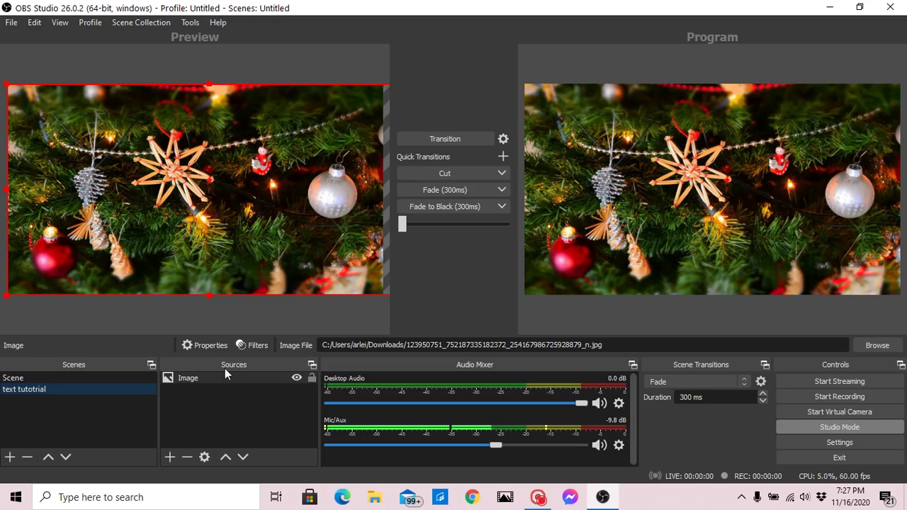
click(170, 457)
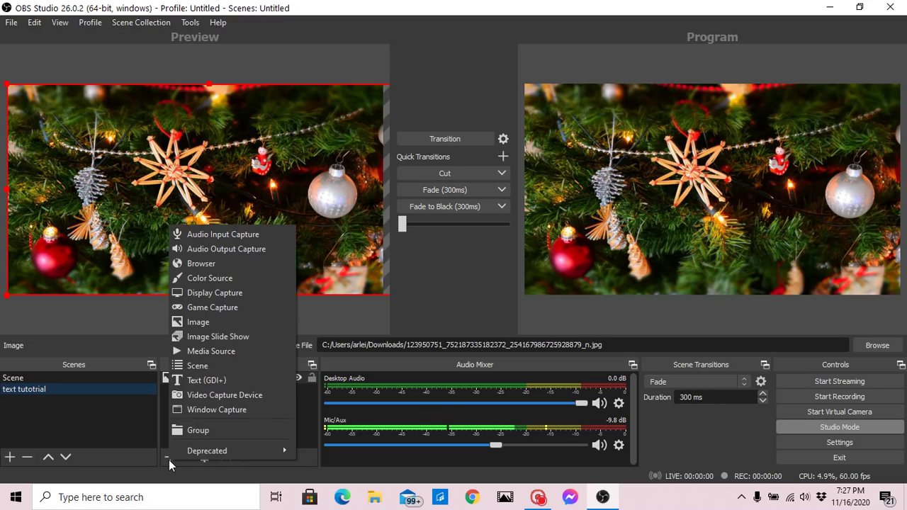
click(243, 378)
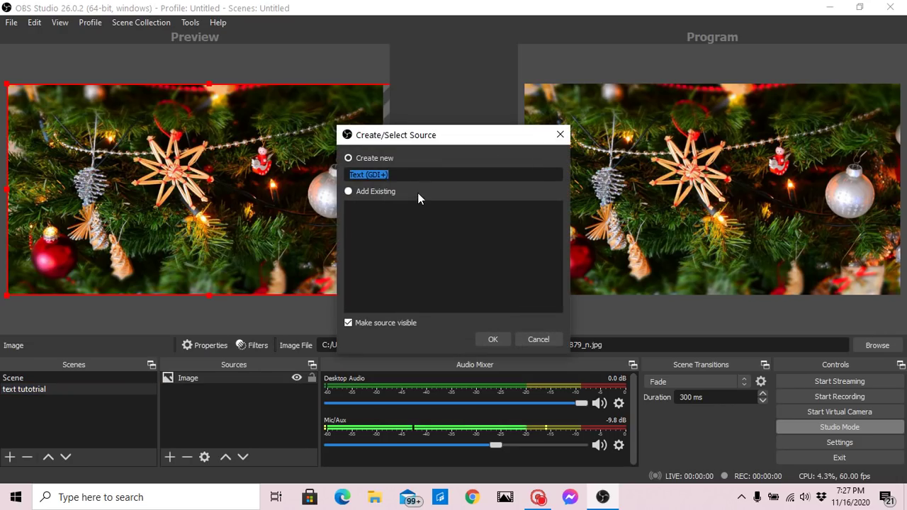
click(409, 171)
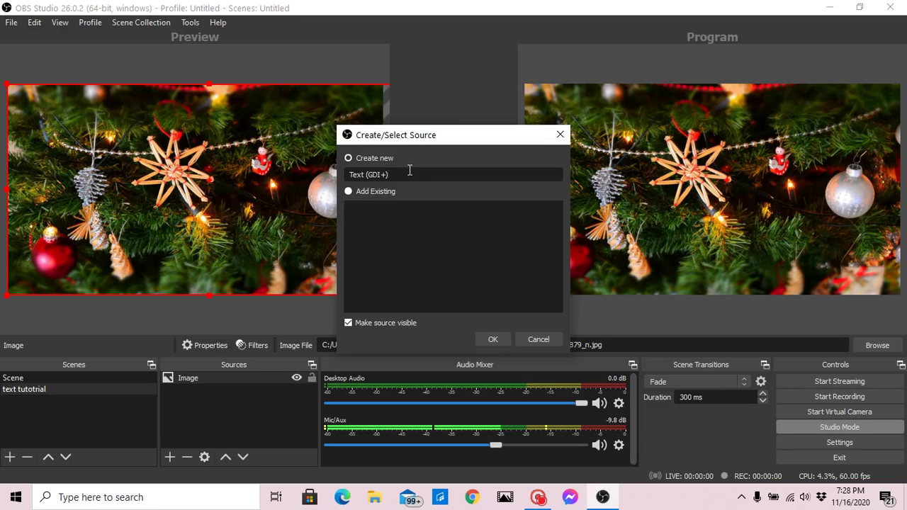
key(BackSpace)
key(BackSpace)
key(BackSpace)
key(BackSpace)
key(BackSpace)
key(BackSpace)
key(BackSpace)
key(BackSpace)
key(BackSpace)
text(xmas)
click(492, 339)
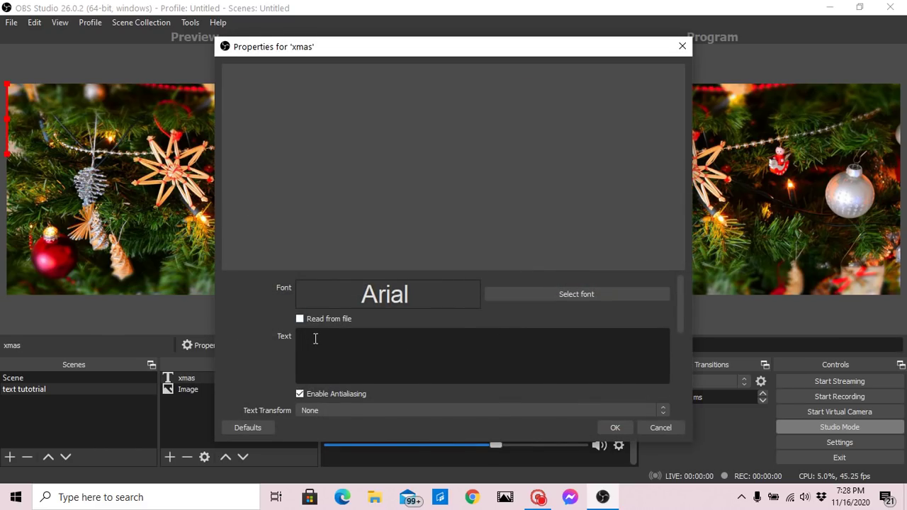
- Enter "WELCOME TO MY LIVE STREAMING" as the text of the xmas source
click(452, 348)
text(WEL)
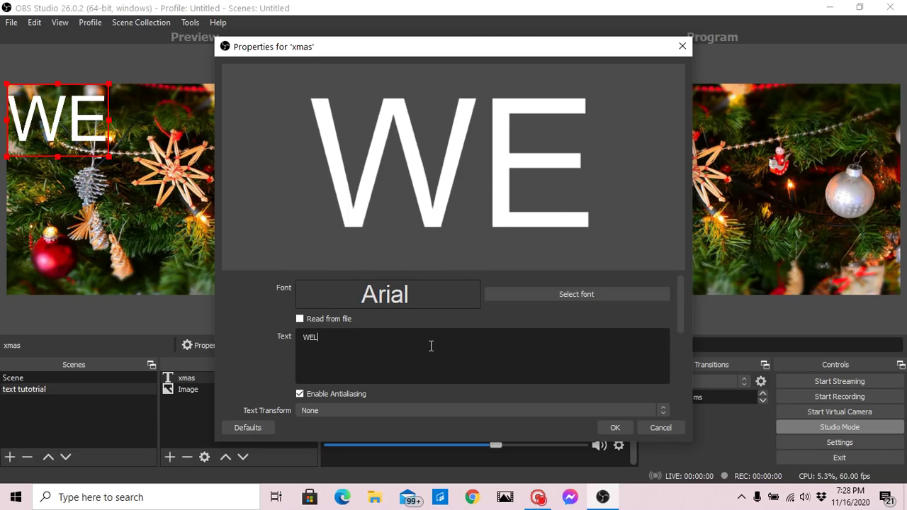
text(COME)
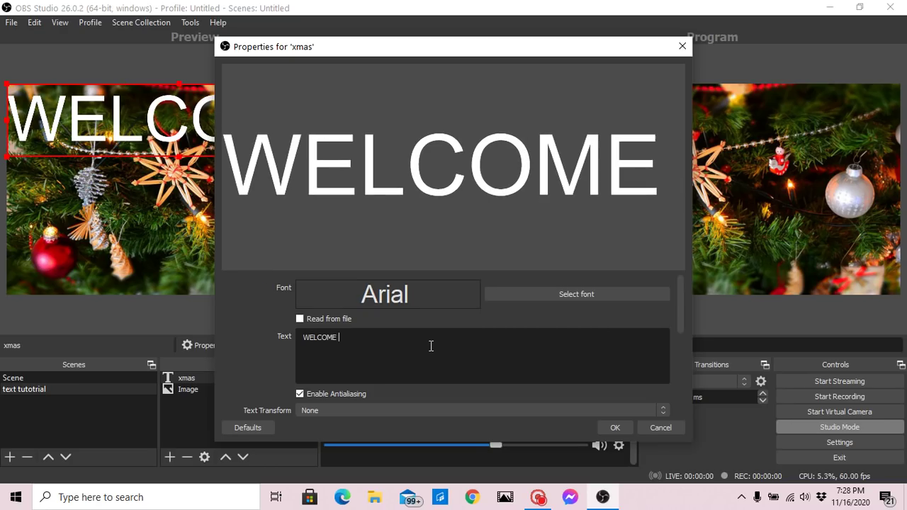
text( TO)
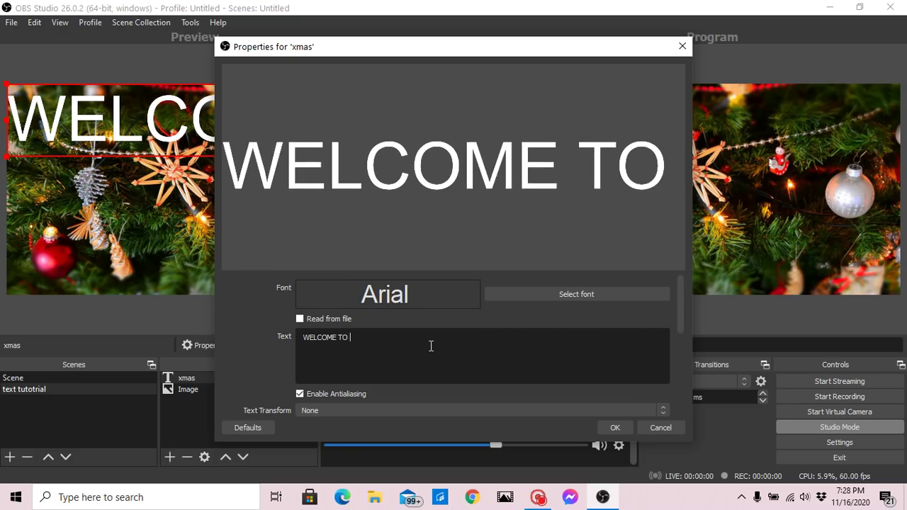
text( MY)
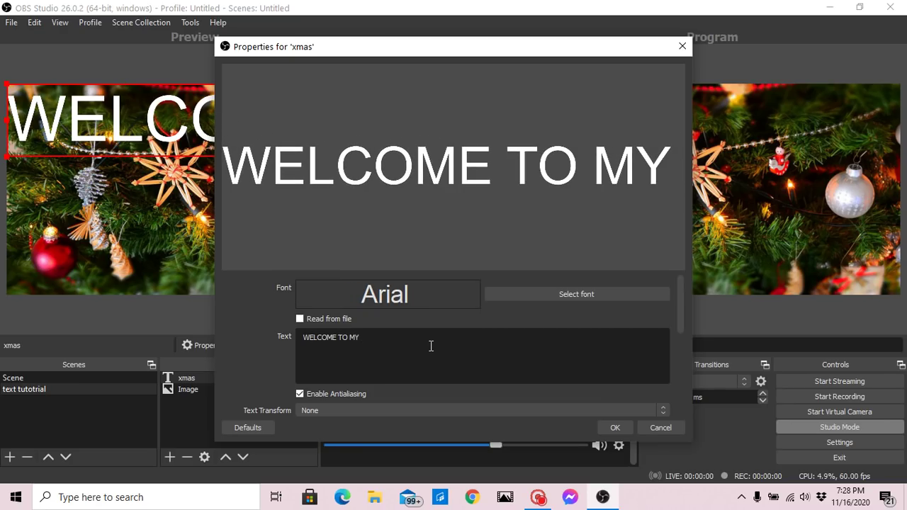
text( LIVE STR)
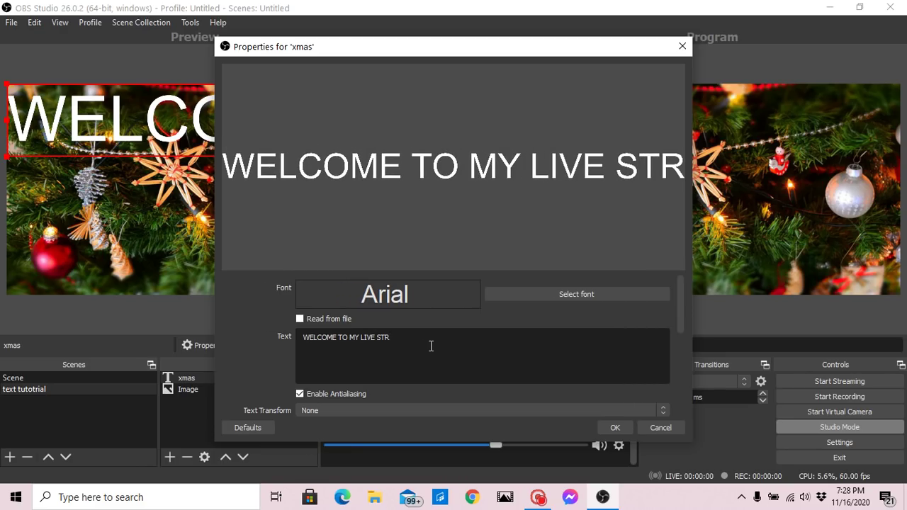
text(EA)
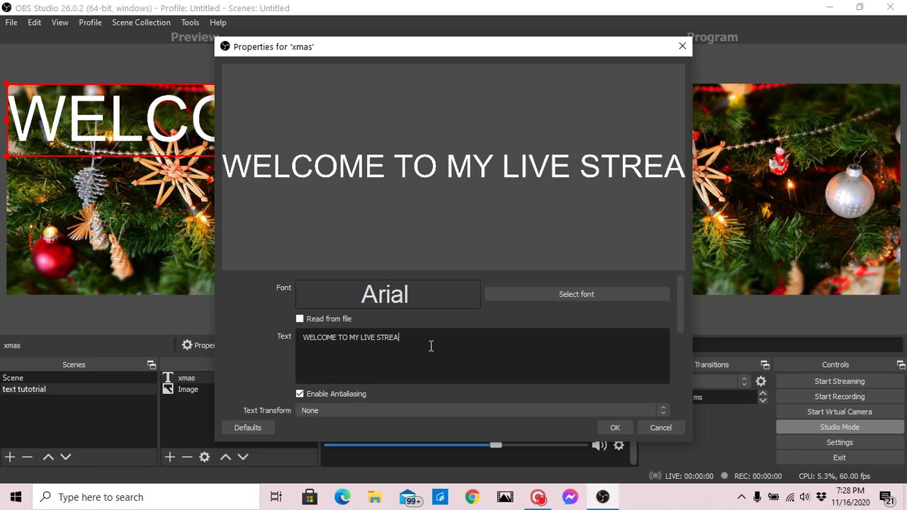
text(MING)
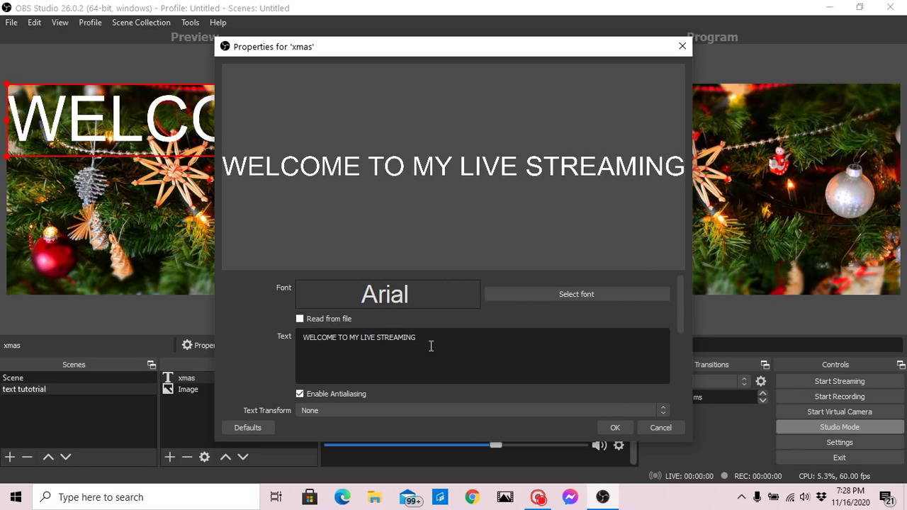
- Set the xmas text's font to Arial Bold at size 78
click(593, 299)
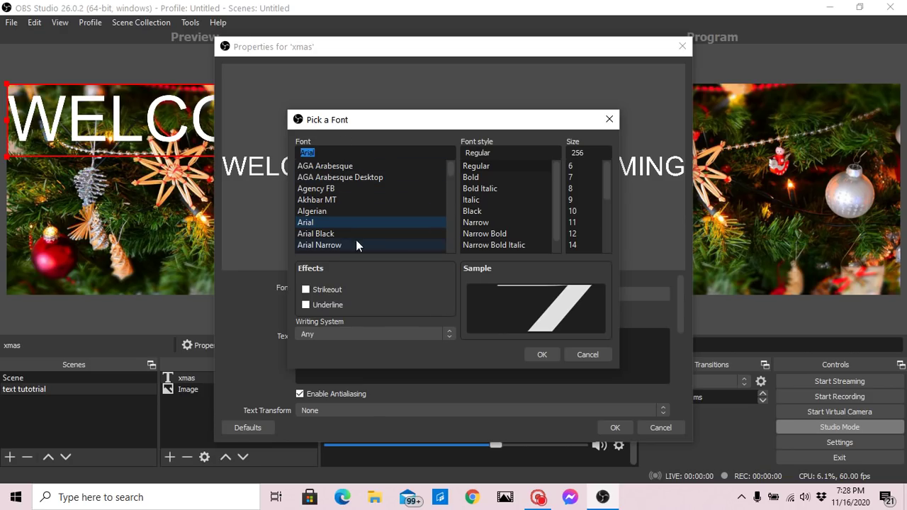
click(493, 177)
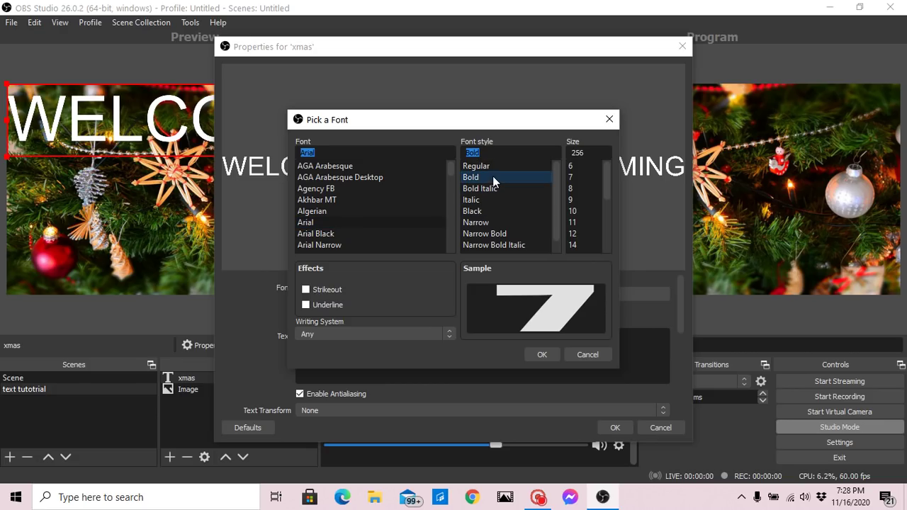
click(592, 153)
key(BackSpace)
key(BackSpace)
key(BackSpace)
text(78)
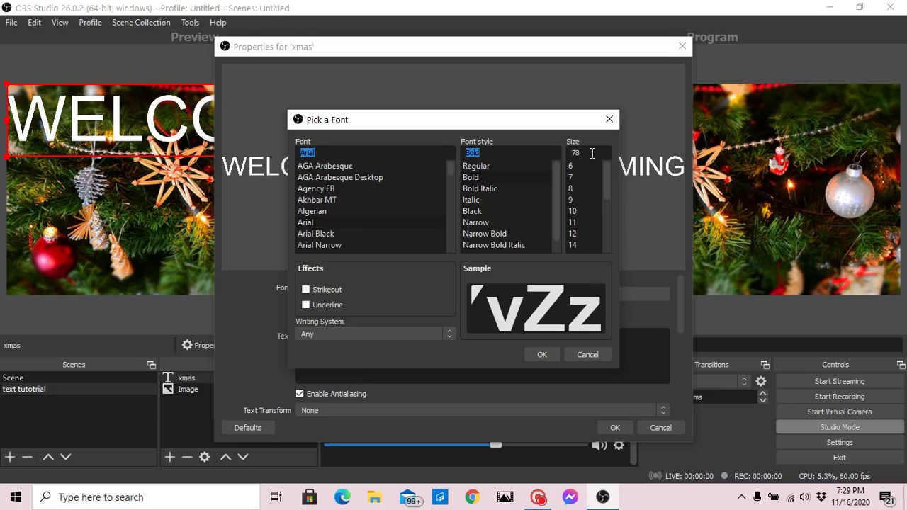
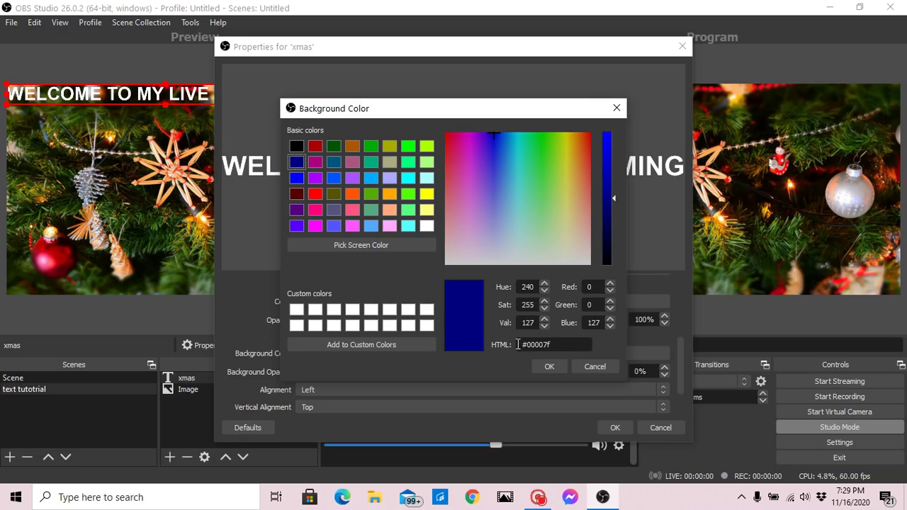
- Apply dark blue #00007f as the text's background color and raise the background opacity to 100%
click(550, 366)
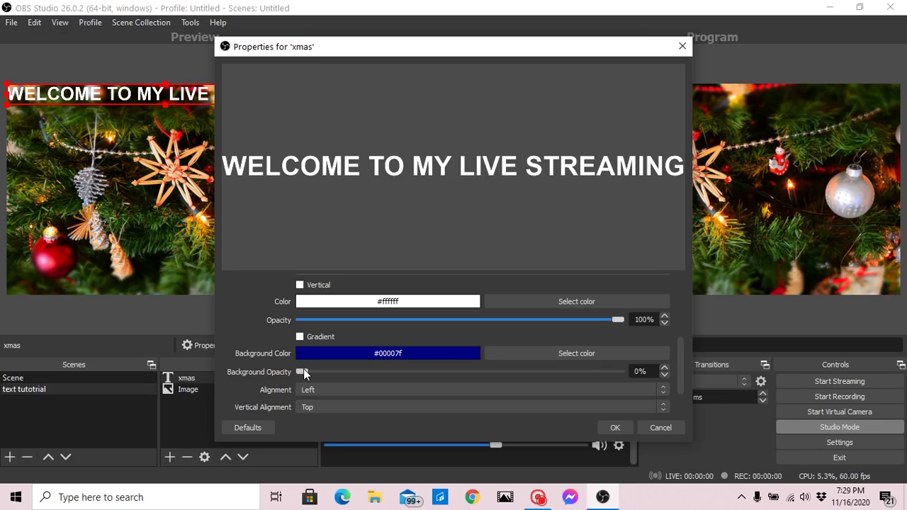
drag(305, 370, 644, 372)
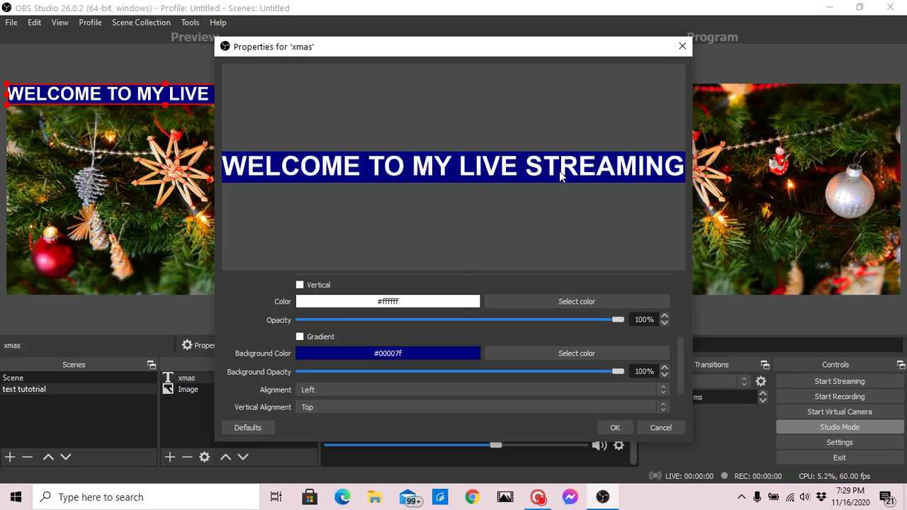
- Set the xmas text color to red (#ff0000)
click(508, 299)
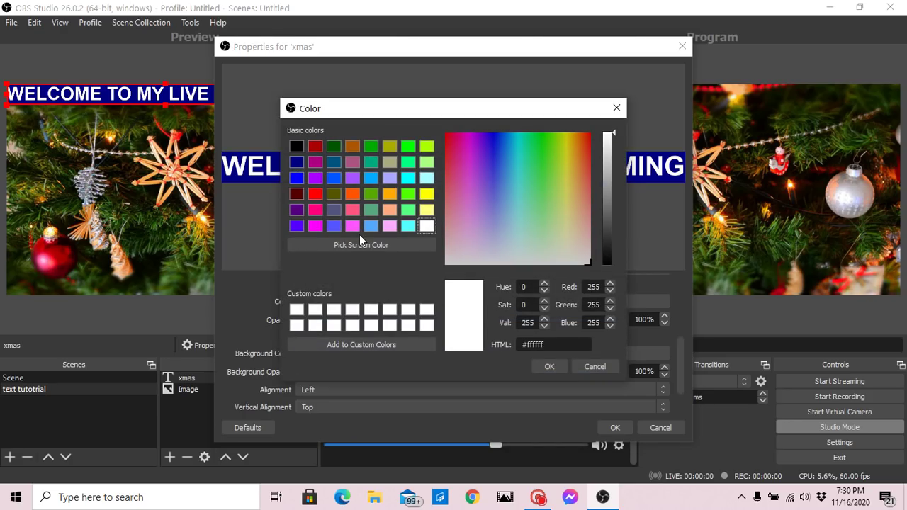
click(407, 148)
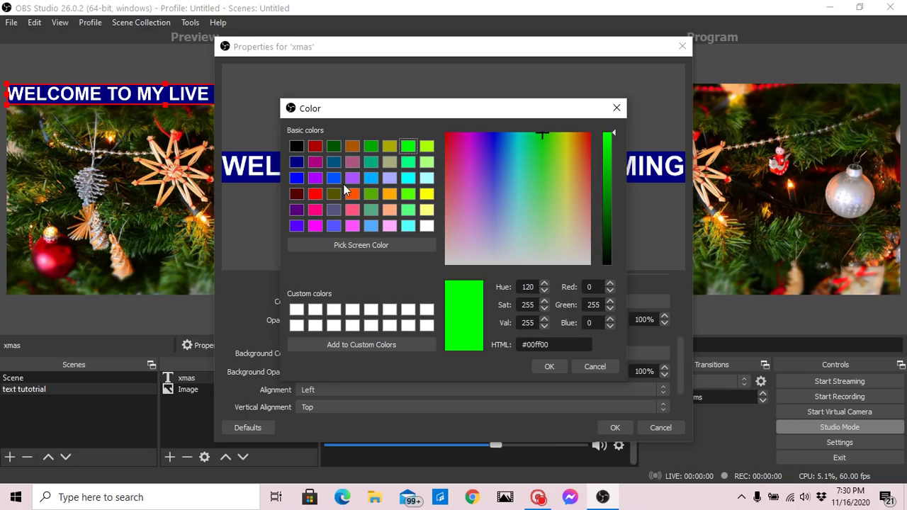
click(316, 226)
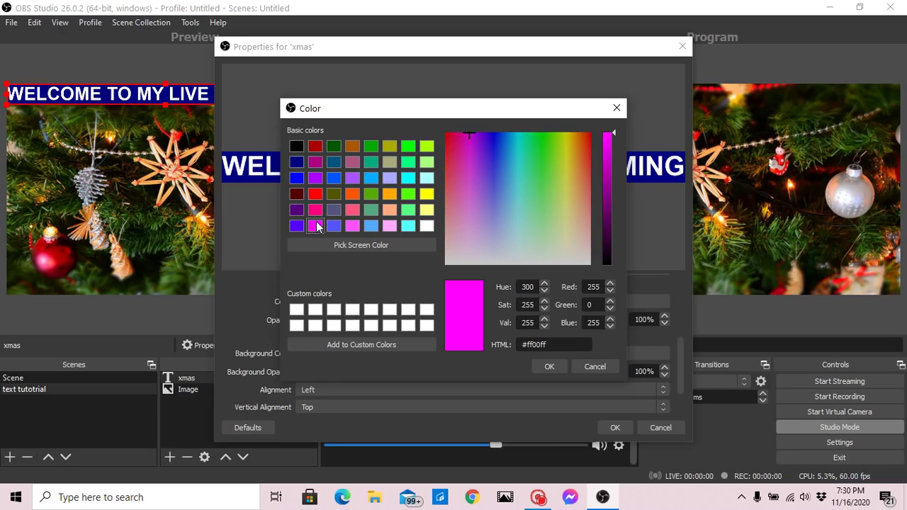
click(315, 194)
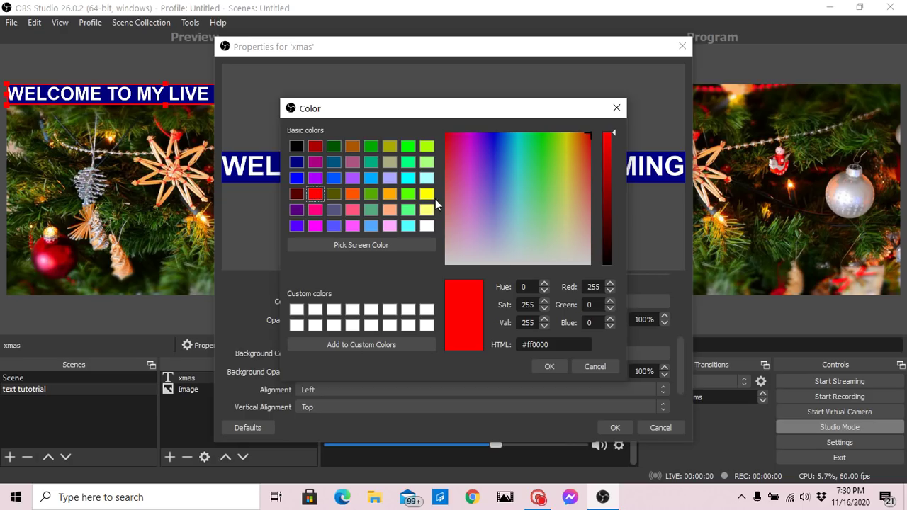
click(554, 366)
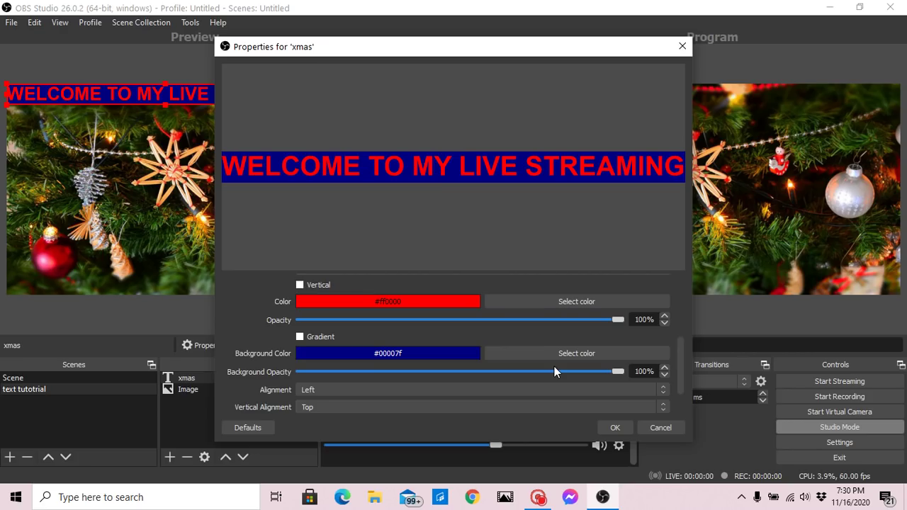
- Change the xmas text color to bright green (#55ff00)
click(537, 303)
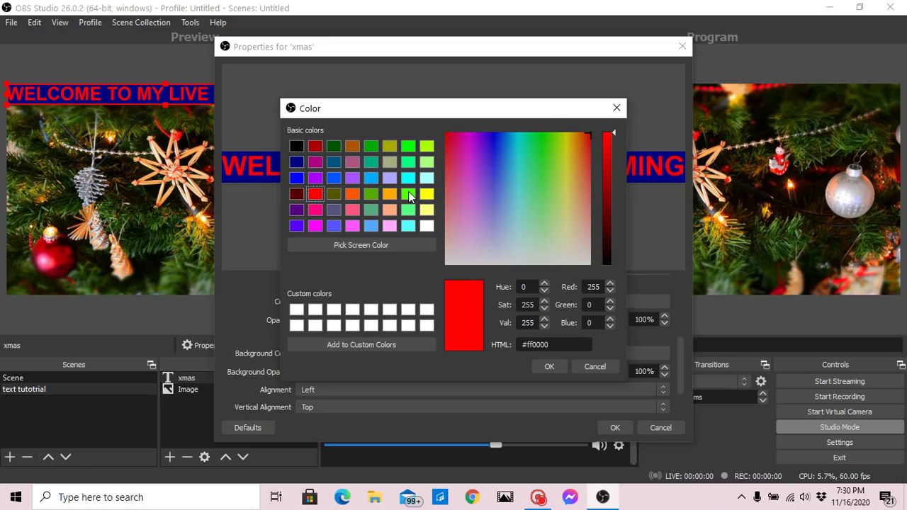
click(408, 192)
click(546, 366)
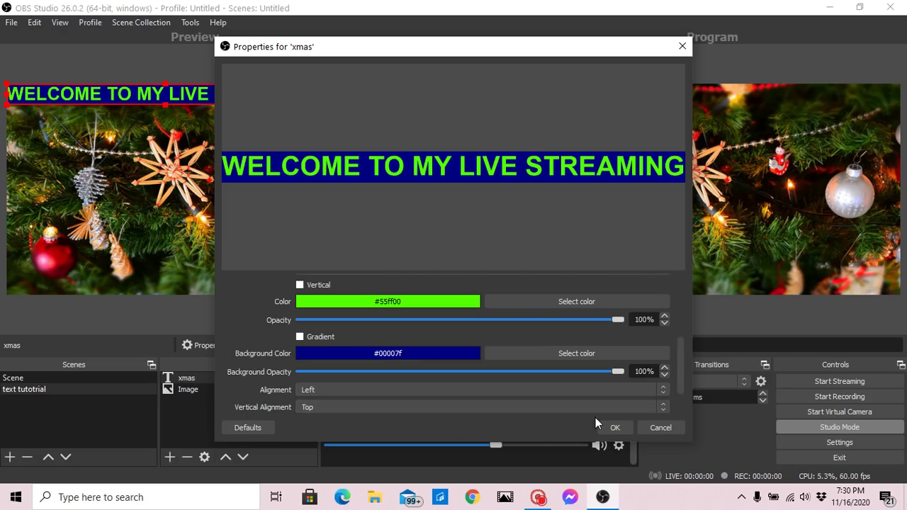
- Set the text's vertical alignment to Bottom and accept the xmas source properties
click(661, 410)
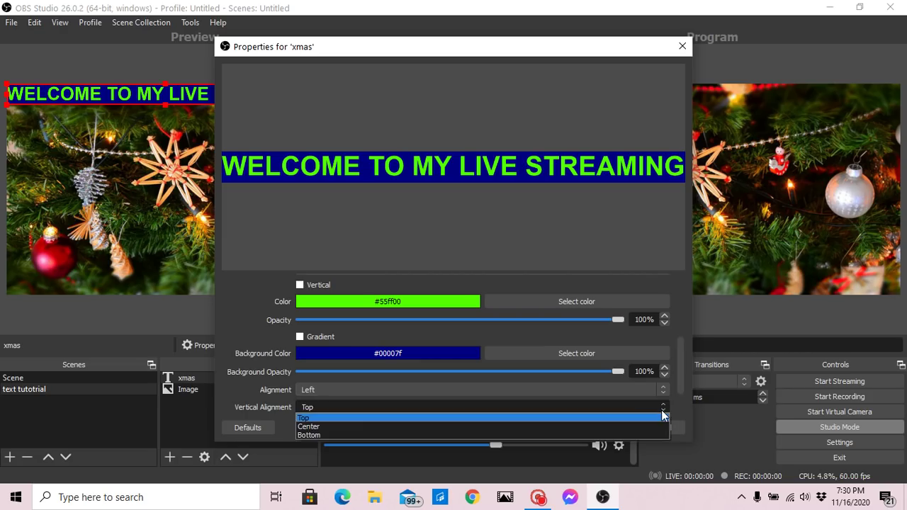
click(521, 435)
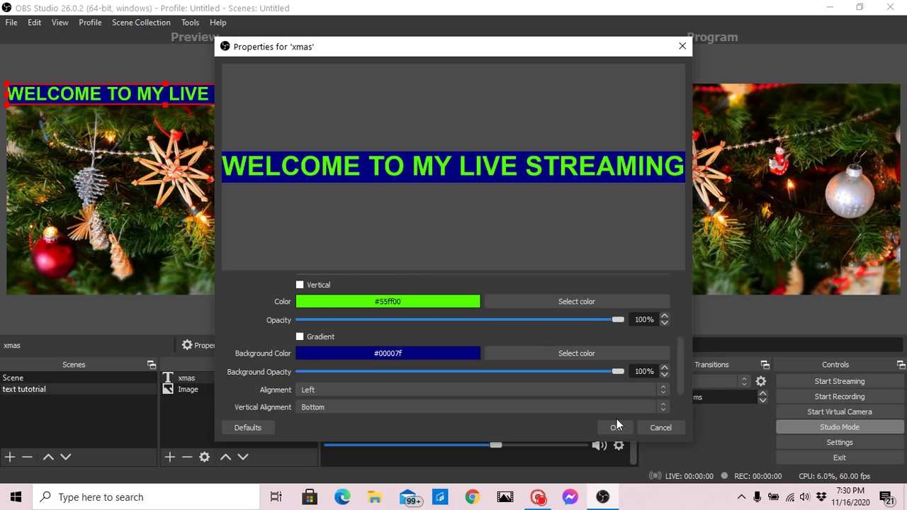
scroll(679, 409, down, 2)
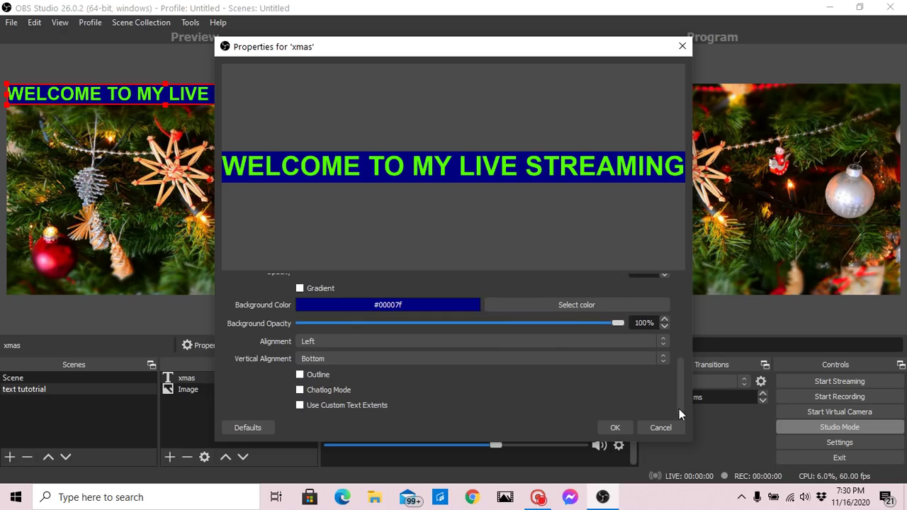
click(625, 426)
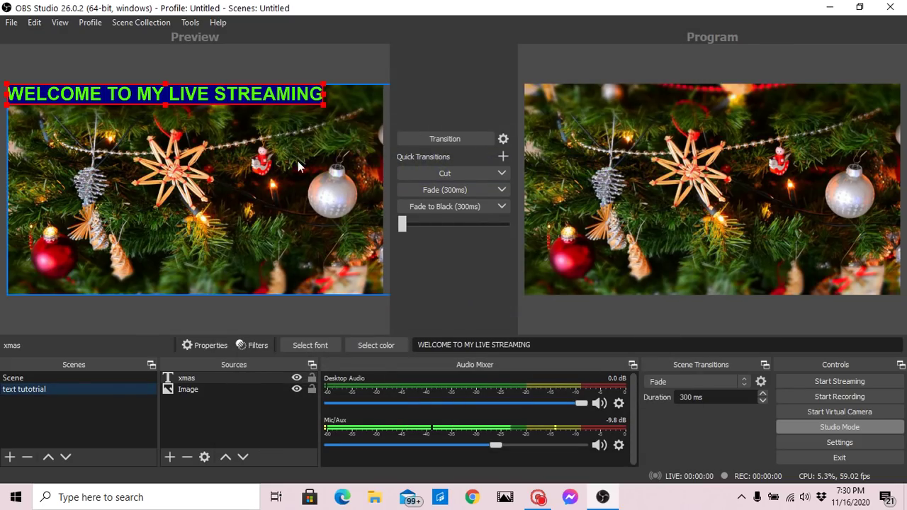
- Fit the welcome text across the full width of the image's lower edge in the preview and transition the scene to the program output
drag(226, 99, 224, 278)
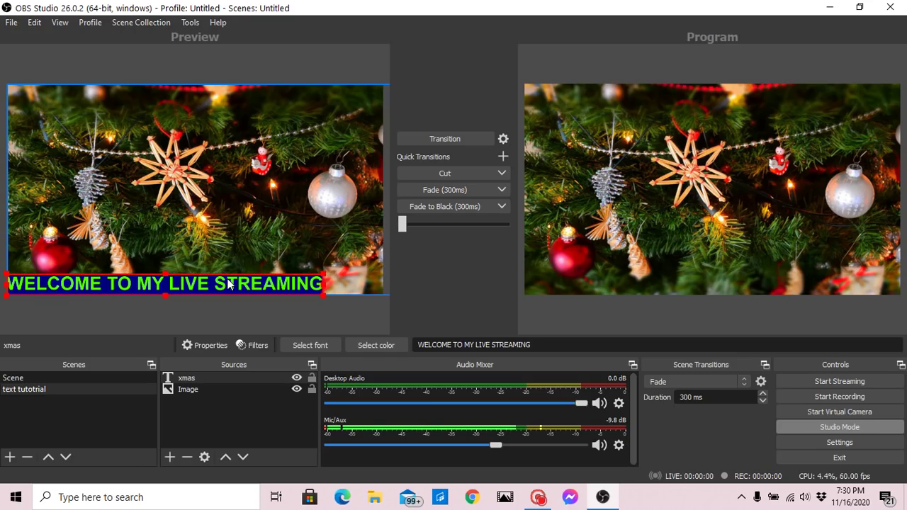
drag(324, 283, 384, 275)
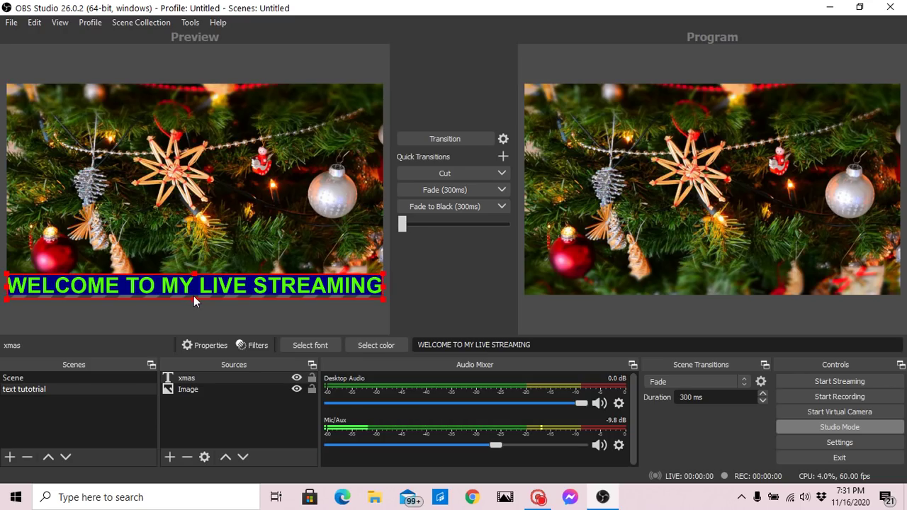
drag(195, 286, 193, 281)
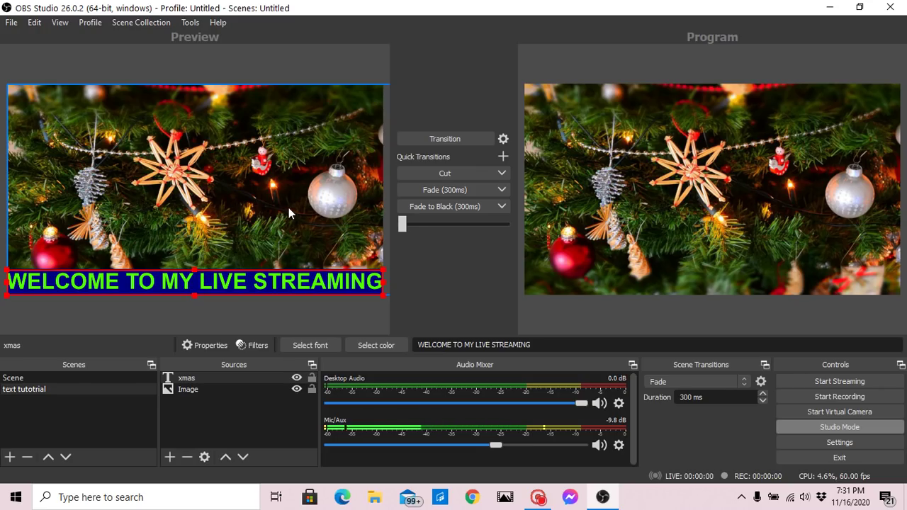
click(458, 142)
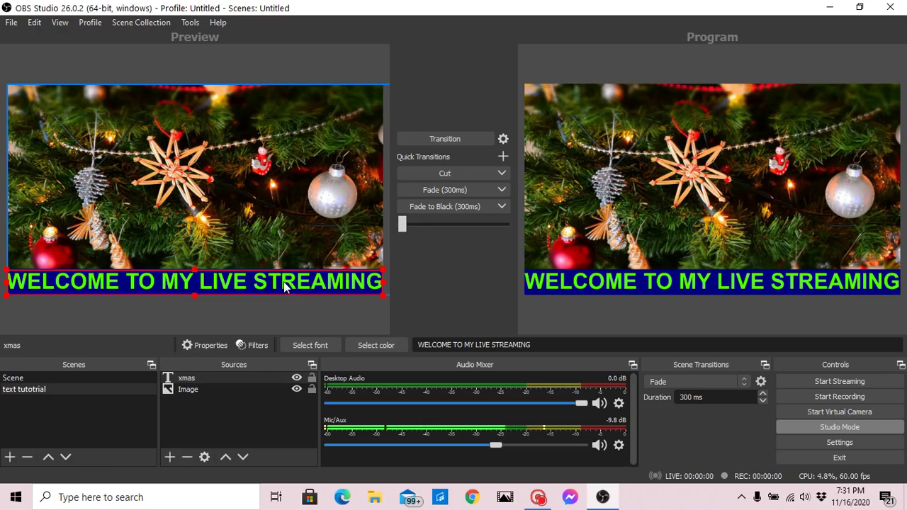
- Add a Scroll effect filter to the xmas text source, keeping the default filter name
right_click(361, 284)
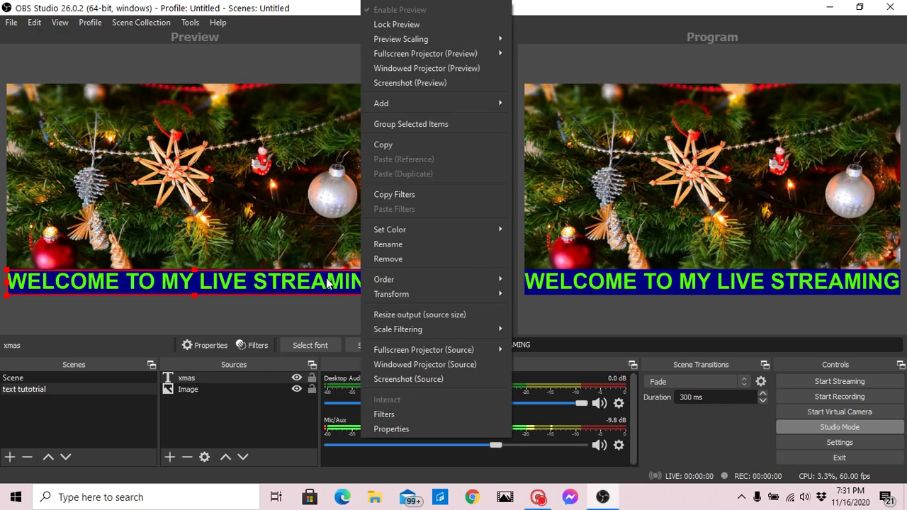
click(317, 235)
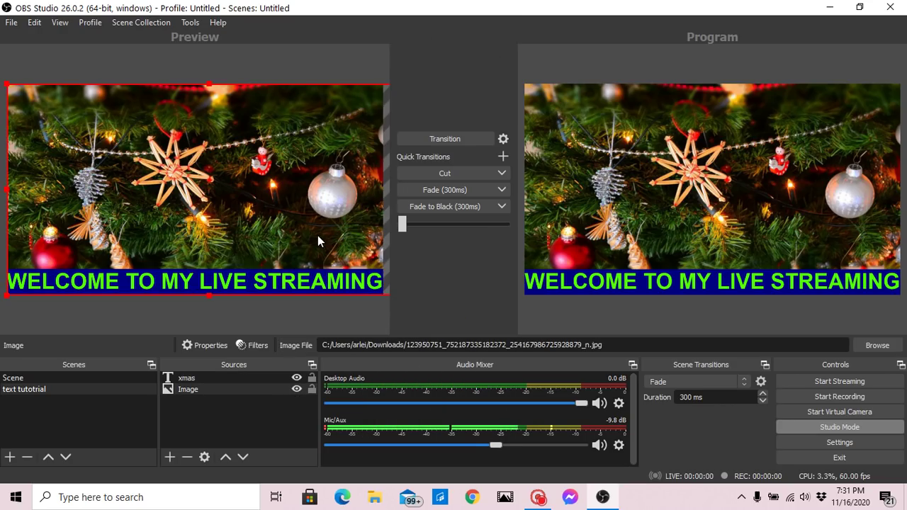
right_click(338, 285)
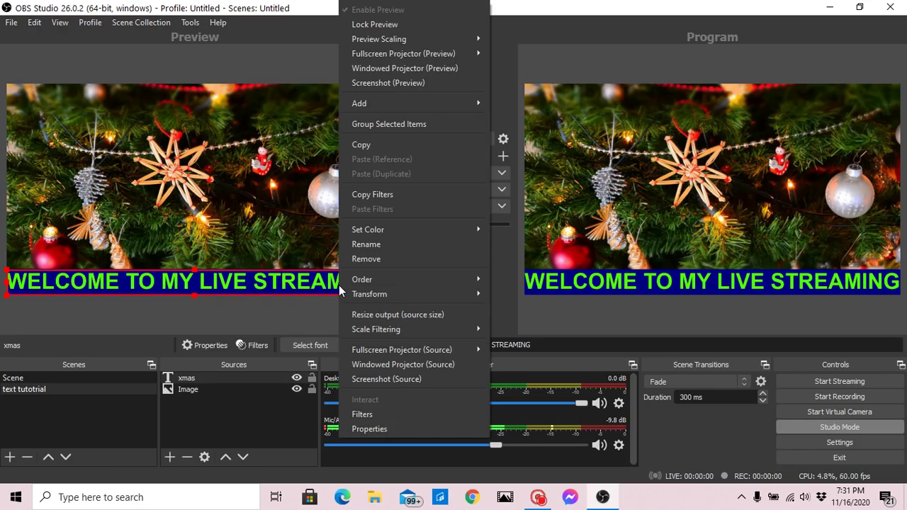
click(389, 414)
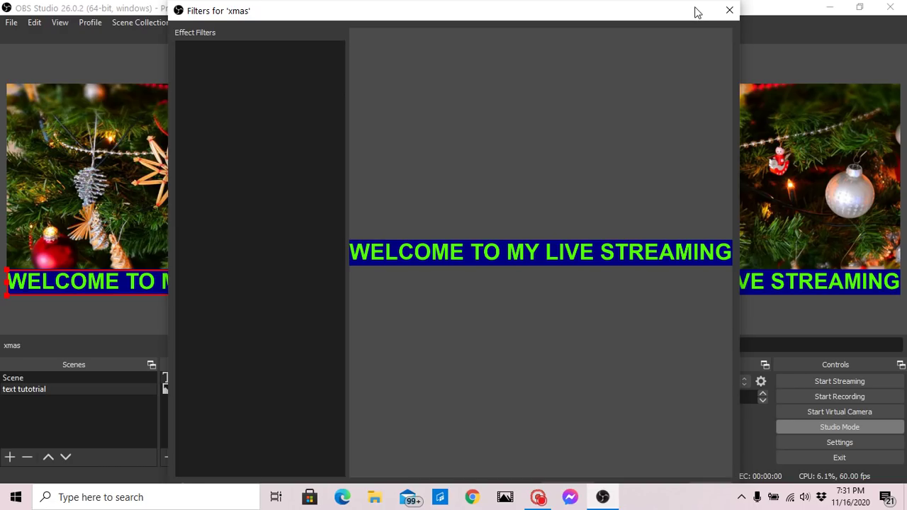
drag(696, 10, 679, 5)
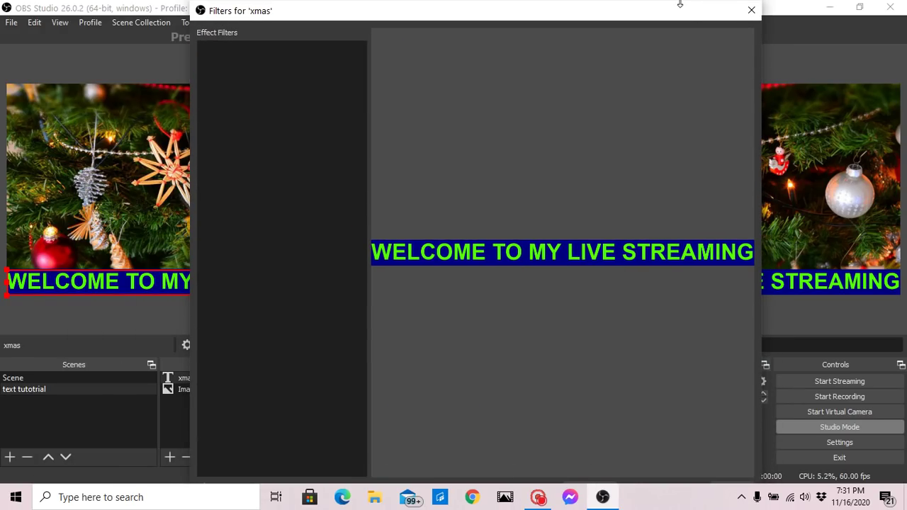
click(205, 482)
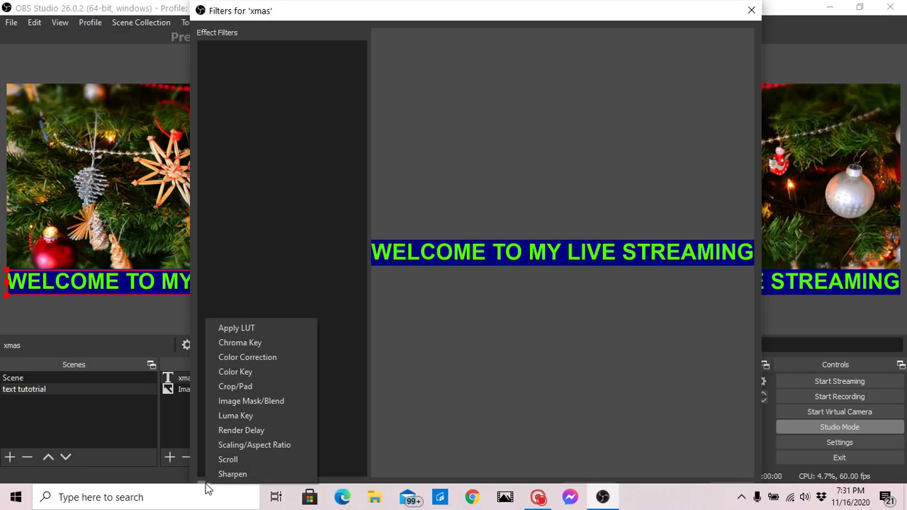
click(250, 458)
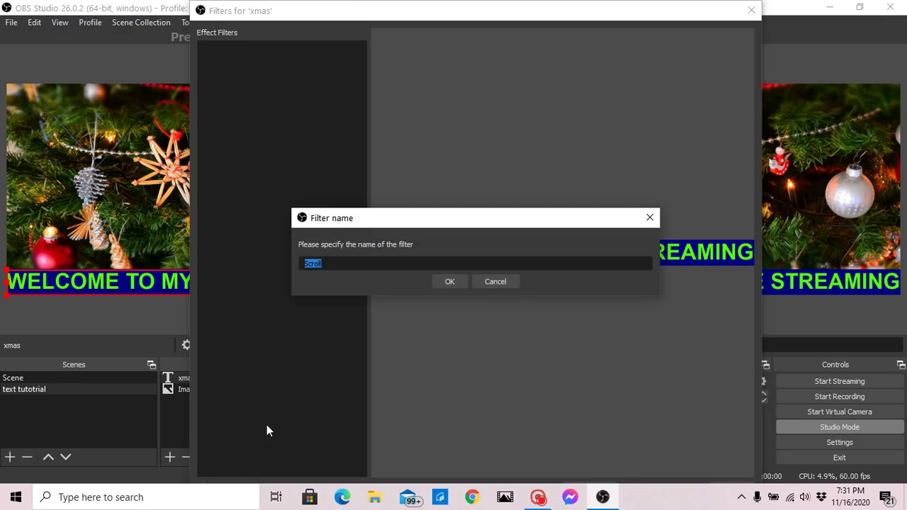
click(445, 282)
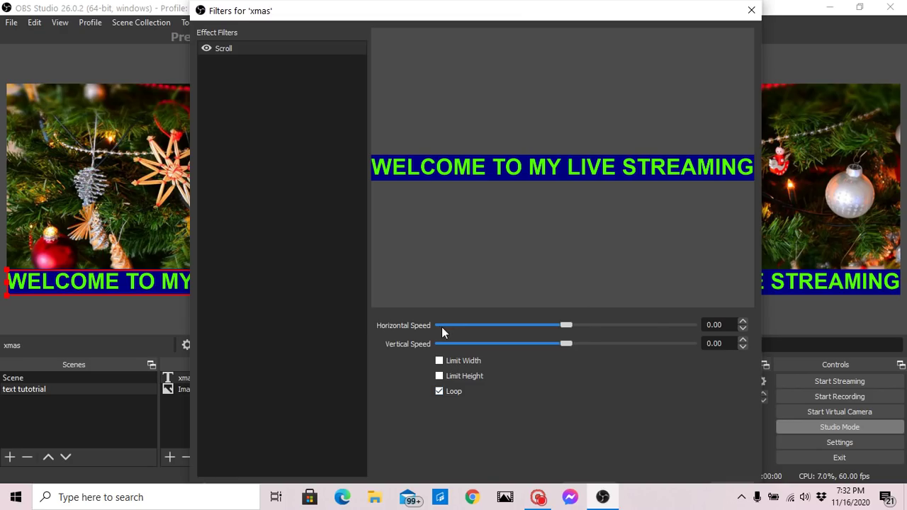
- Raise the Scroll filter's horizontal speed to 30.00
click(743, 320)
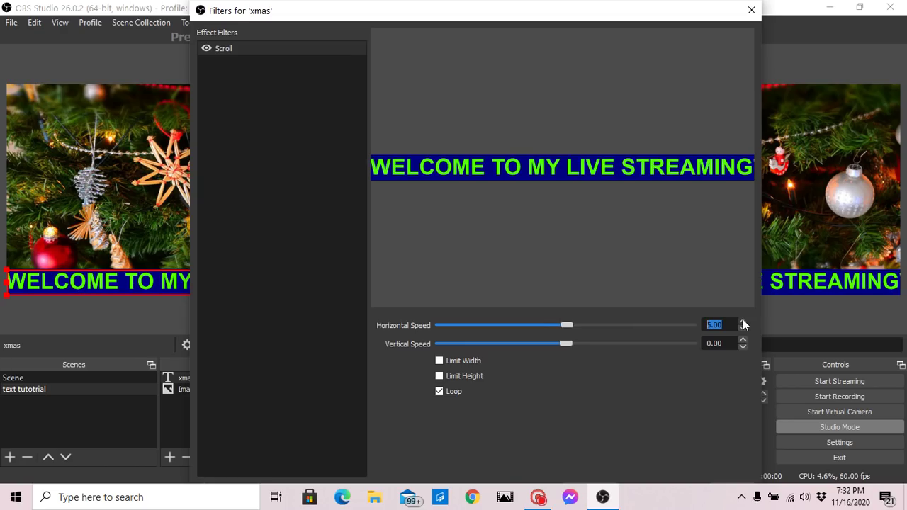
click(742, 320)
scroll(742, 325, up, 7)
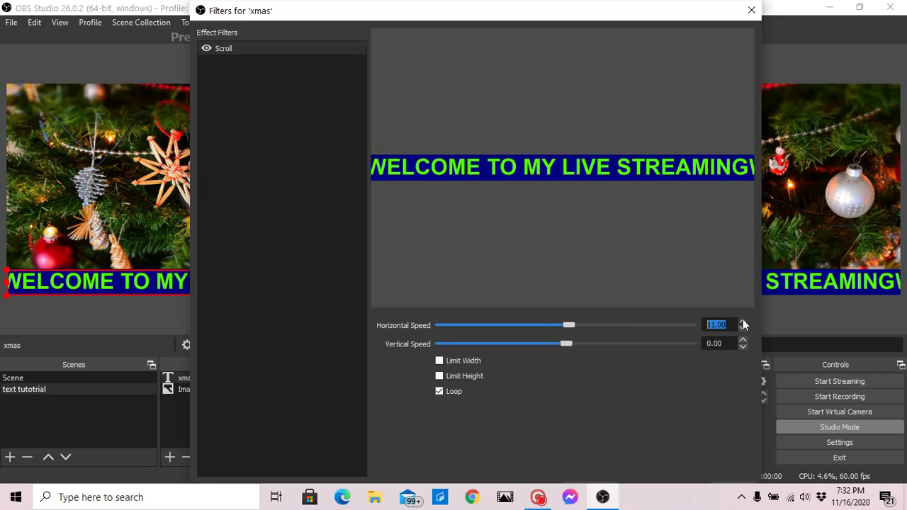
scroll(742, 323, up, 4)
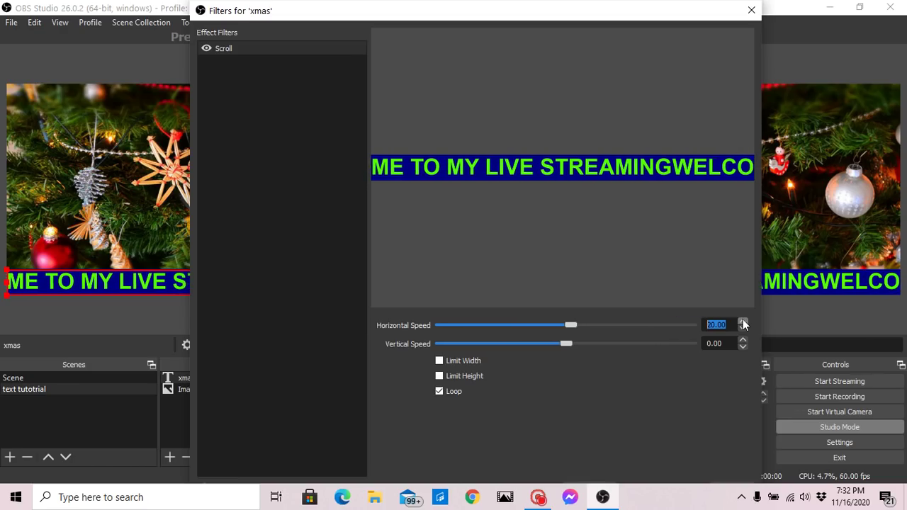
click(742, 322)
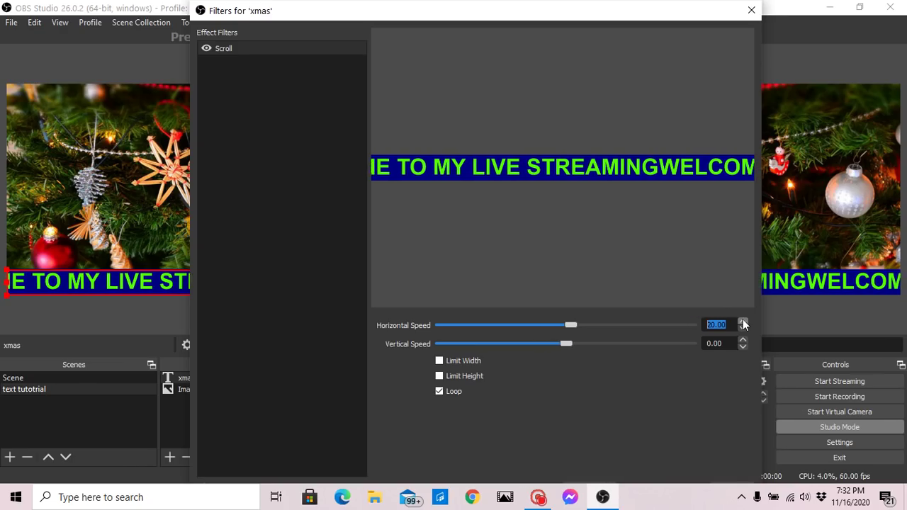
click(742, 322)
click(743, 321)
click(743, 322)
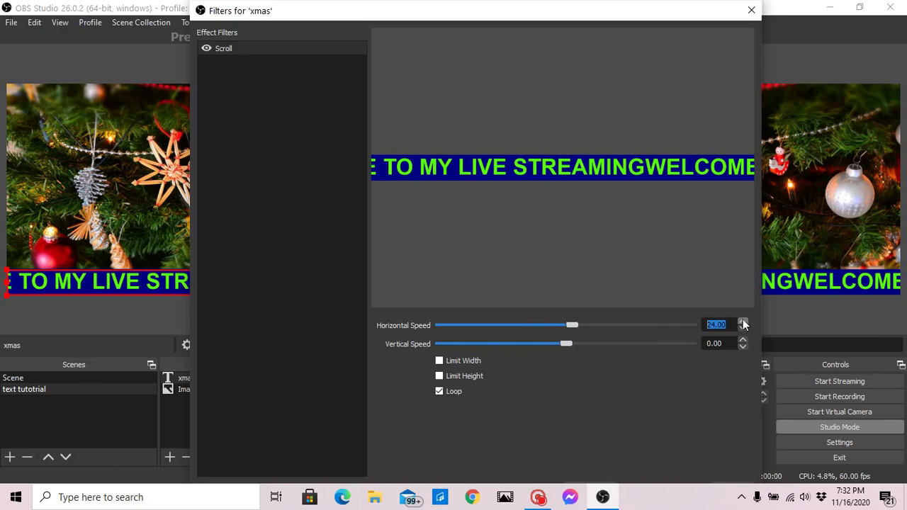
click(743, 322)
click(742, 321)
click(742, 321)
click(742, 322)
click(742, 321)
click(743, 322)
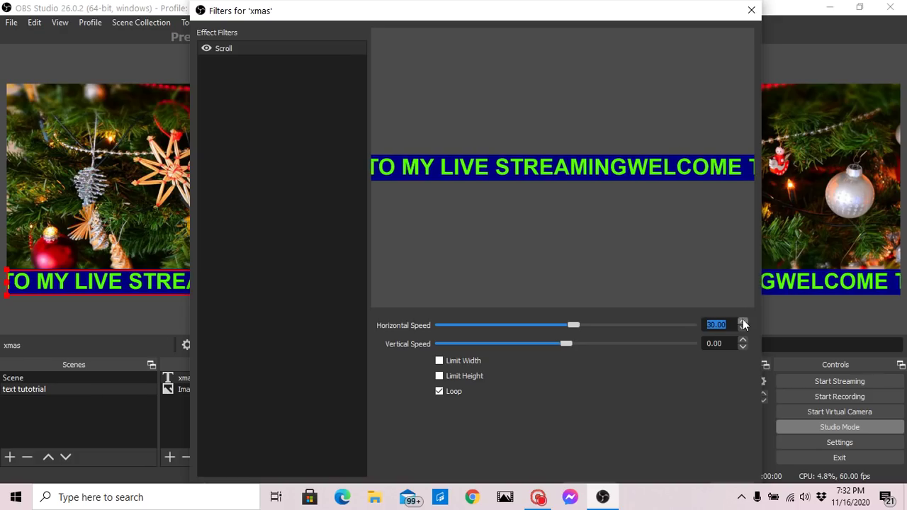
- Set the Scroll filter's horizontal speed to 50.00 and close the xmas filters
click(742, 322)
click(742, 322)
click(743, 321)
click(742, 321)
click(743, 321)
click(742, 322)
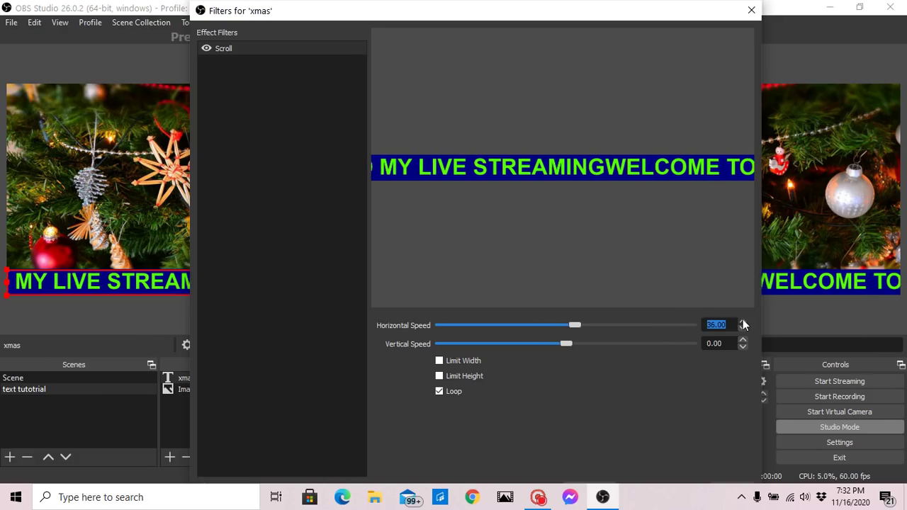
click(743, 321)
click(742, 322)
click(742, 321)
click(742, 322)
click(742, 322)
click(742, 322)
click(742, 322)
click(743, 321)
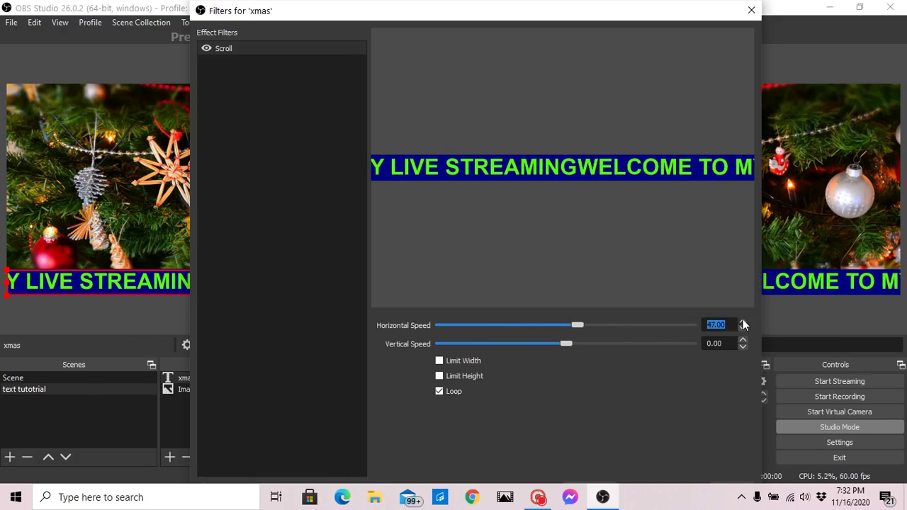
click(742, 322)
click(743, 322)
click(743, 321)
click(742, 322)
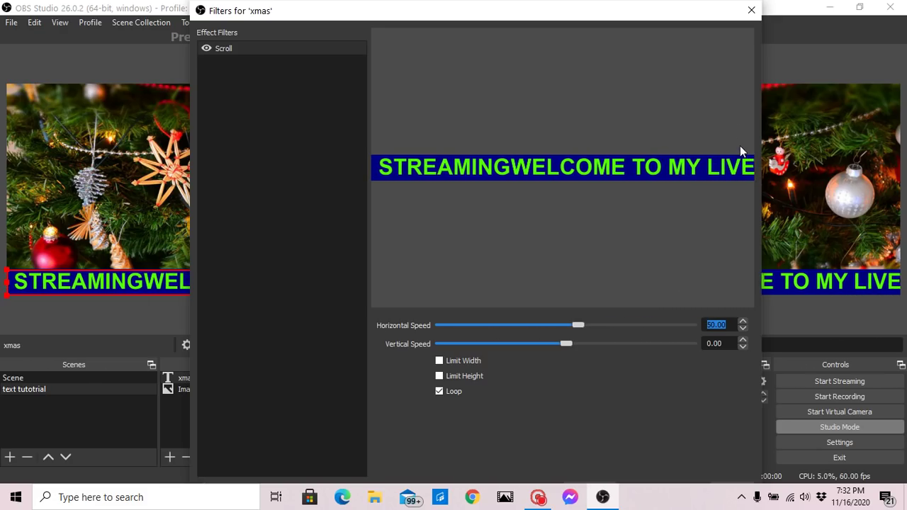
click(751, 10)
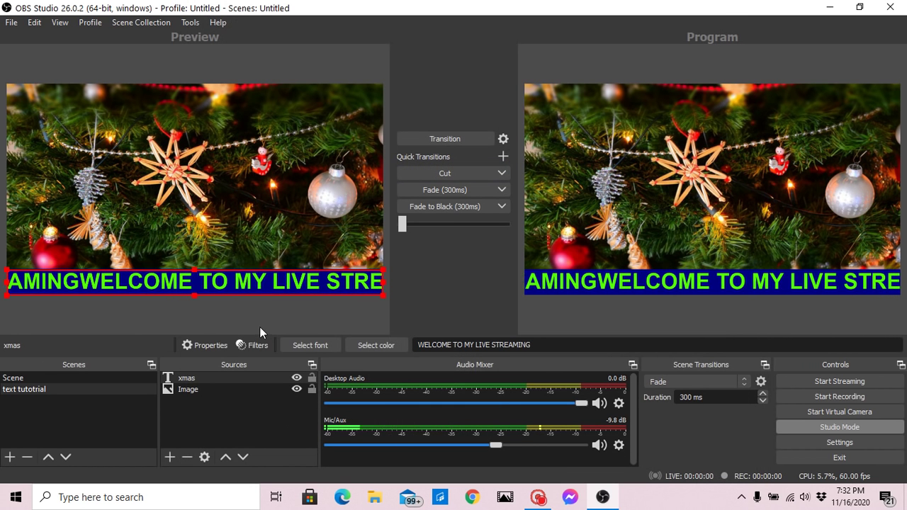
- Set the xmas text's alignment to Right and its vertical alignment to Top, and accept the properties
right_click(272, 282)
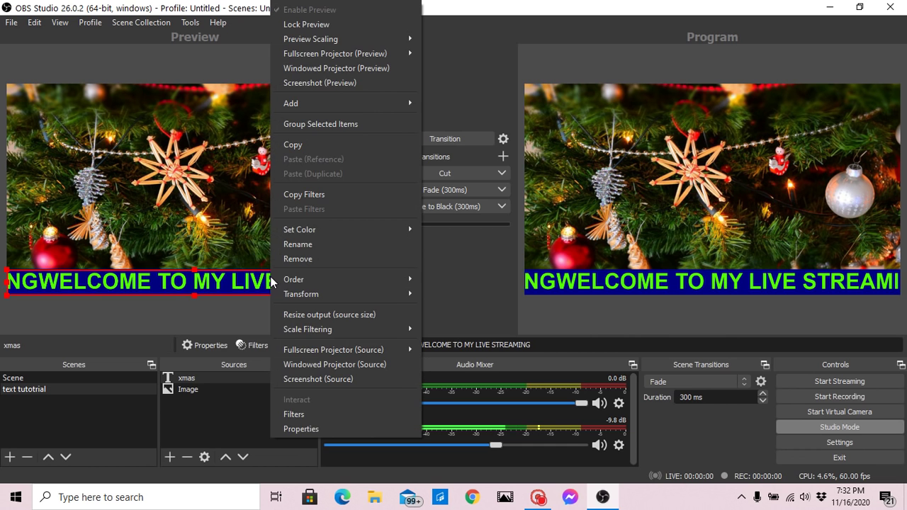
click(318, 429)
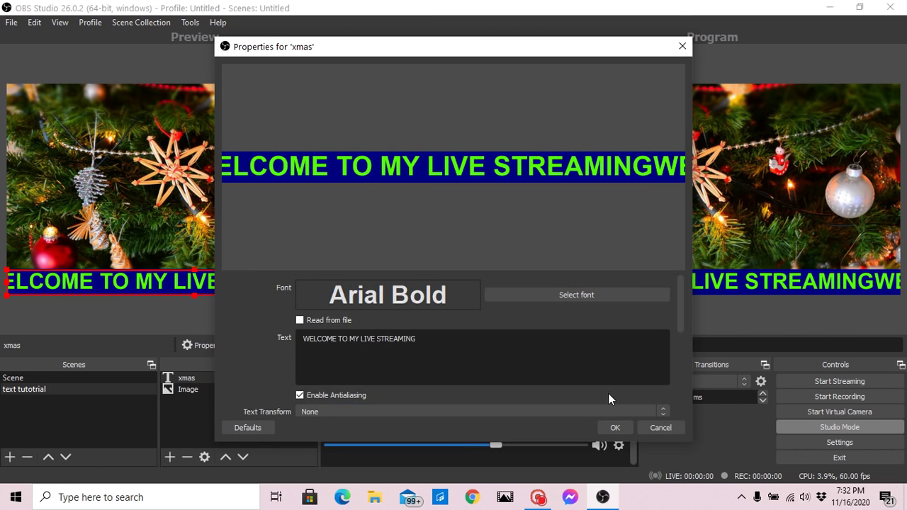
scroll(681, 364, down, 3)
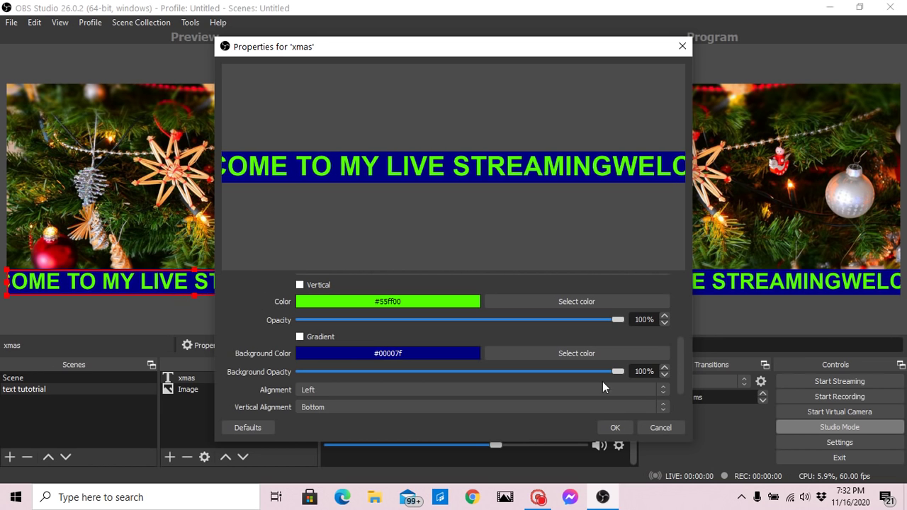
click(665, 394)
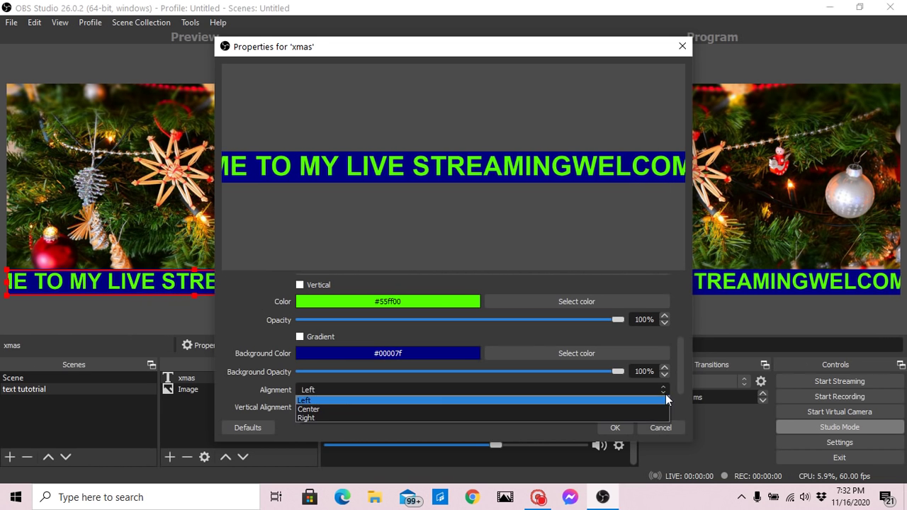
click(616, 416)
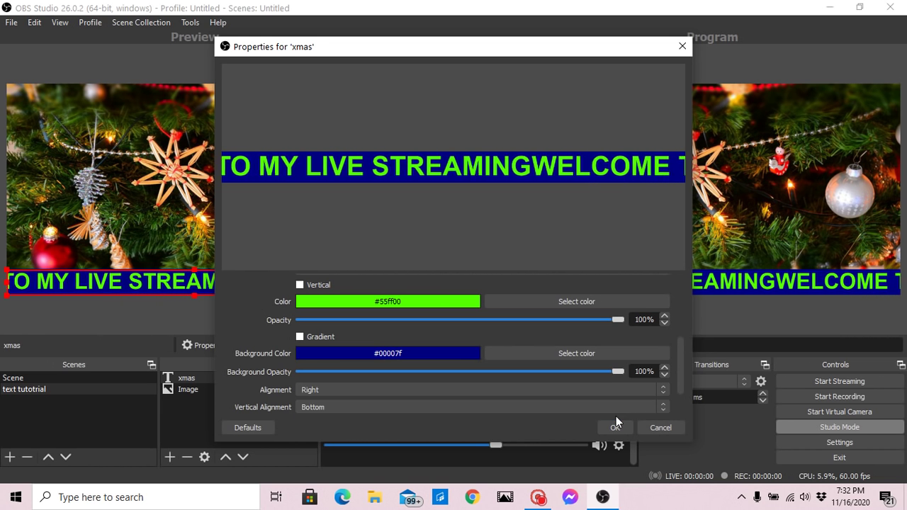
click(664, 407)
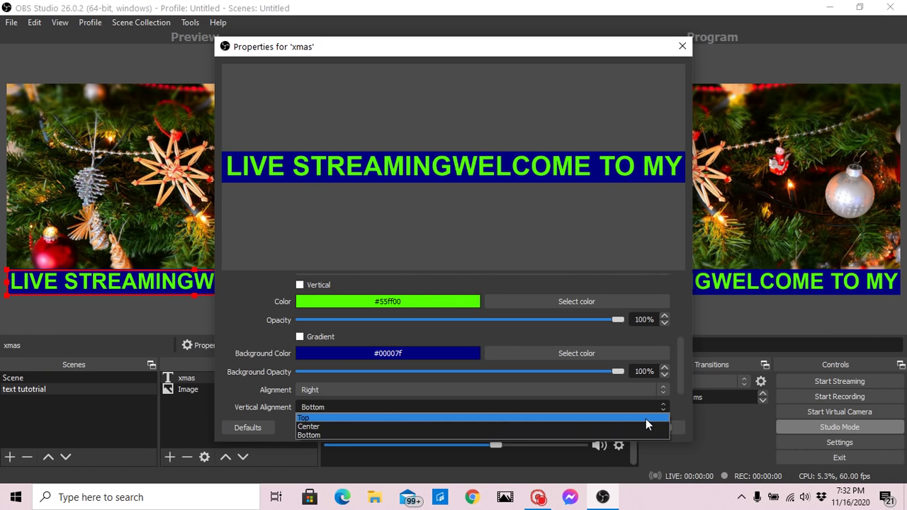
click(646, 419)
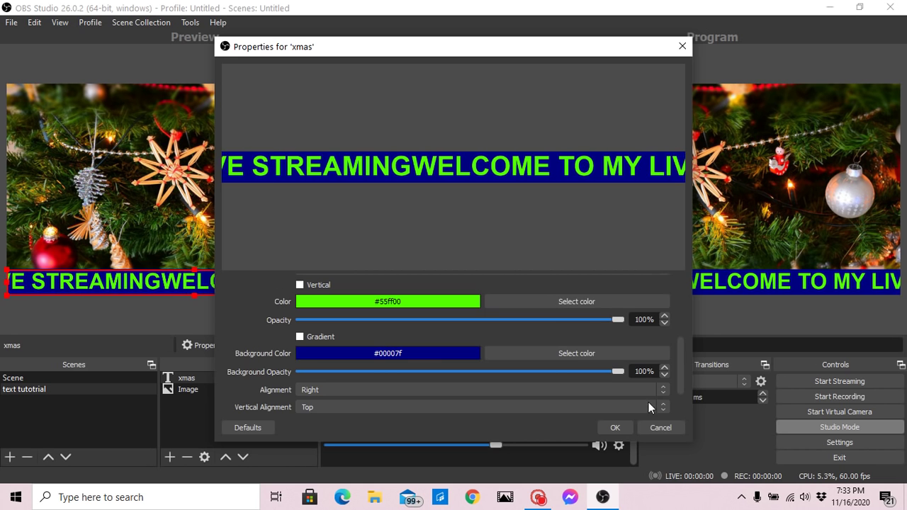
click(613, 427)
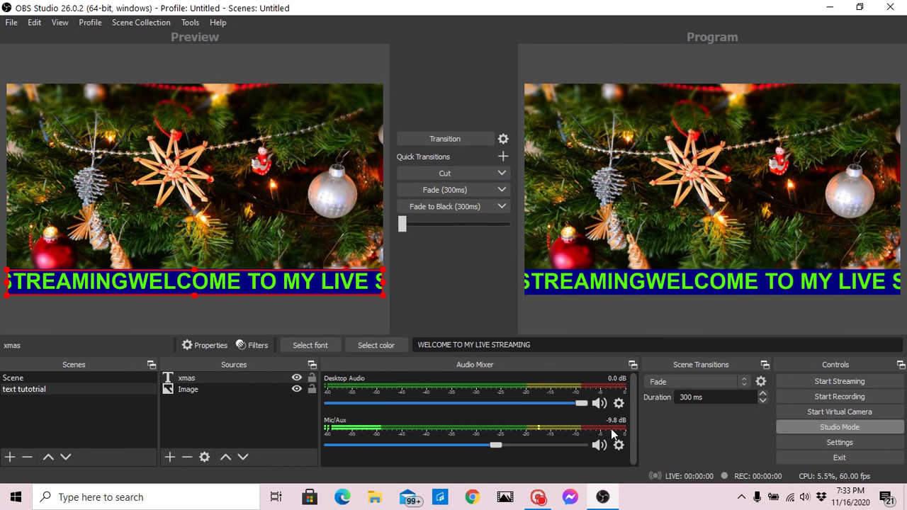
- Append "........" to the end of the xmas source's welcome text and accept the properties
right_click(339, 289)
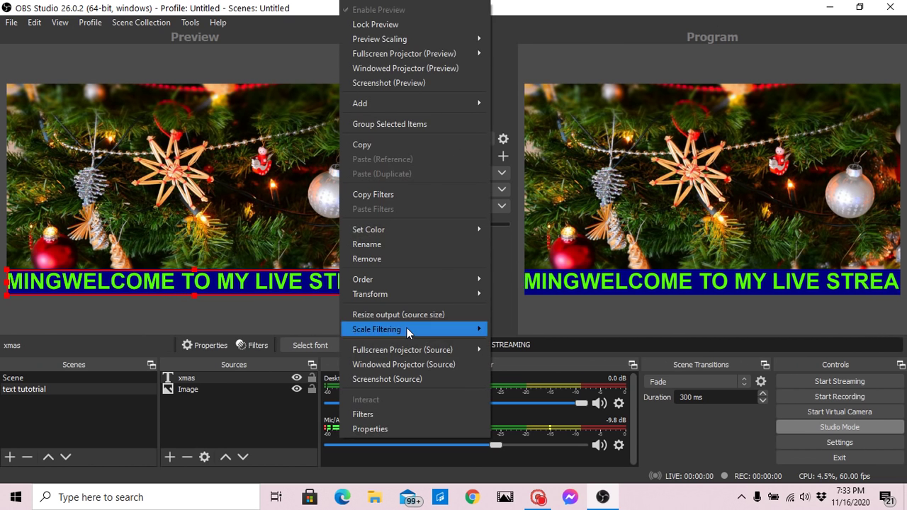
click(396, 425)
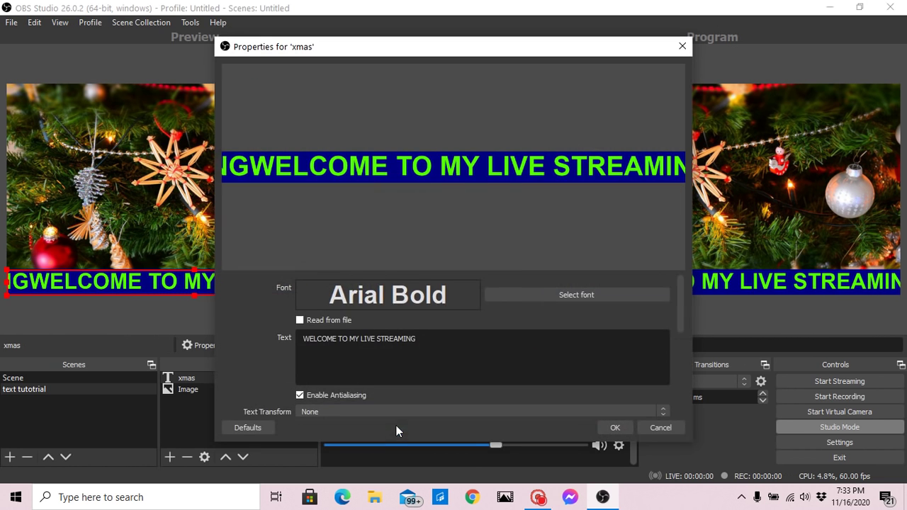
click(419, 338)
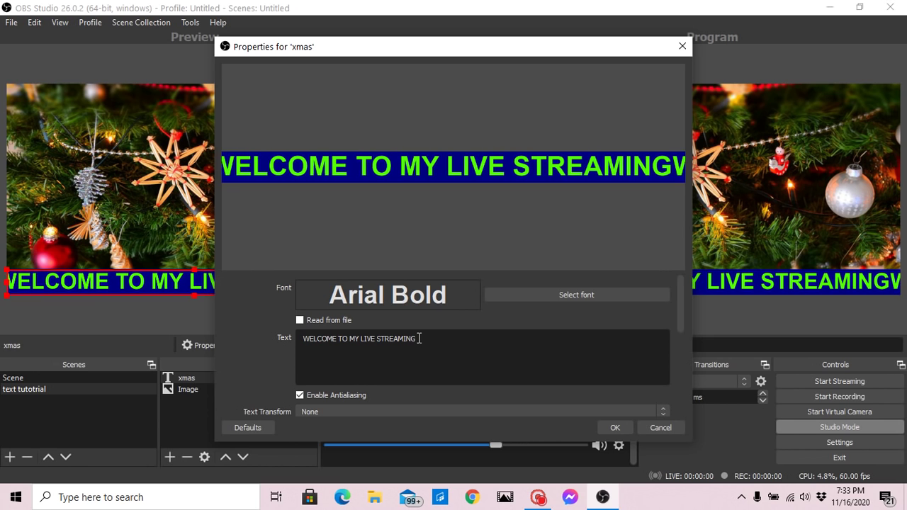
text(.......)
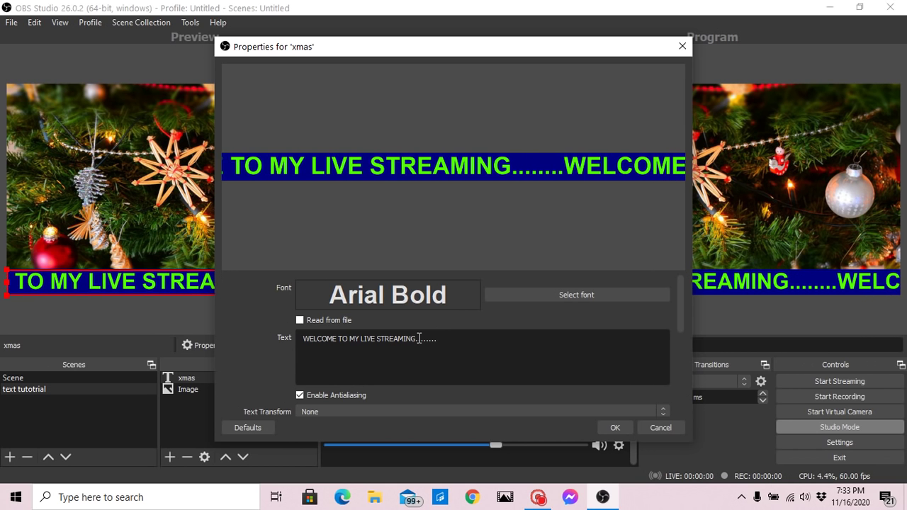
click(616, 428)
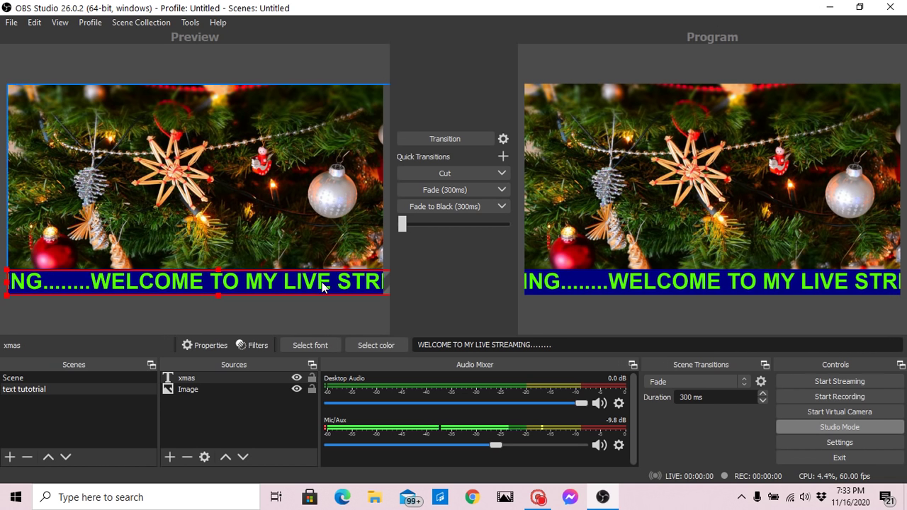
- Move the welcome banner to the image's upper edge in the preview and transition the scene to the program output
drag(322, 282, 212, 106)
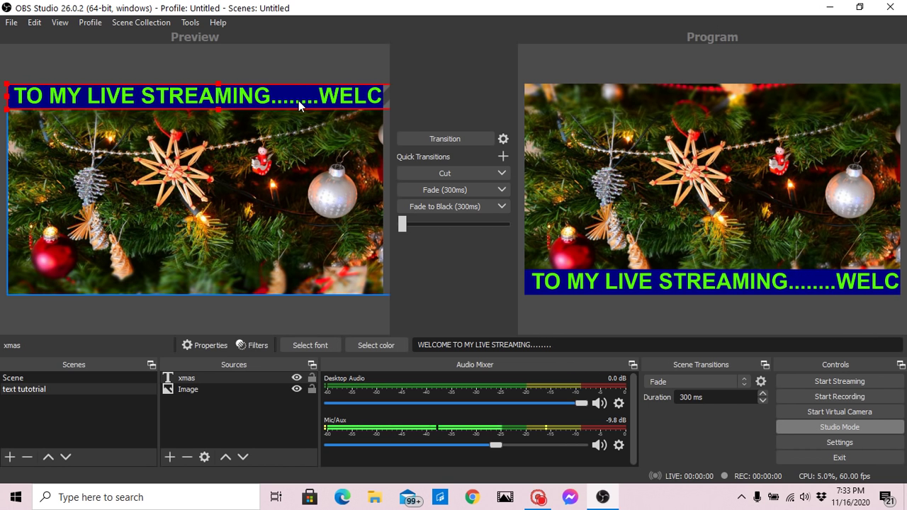
click(432, 137)
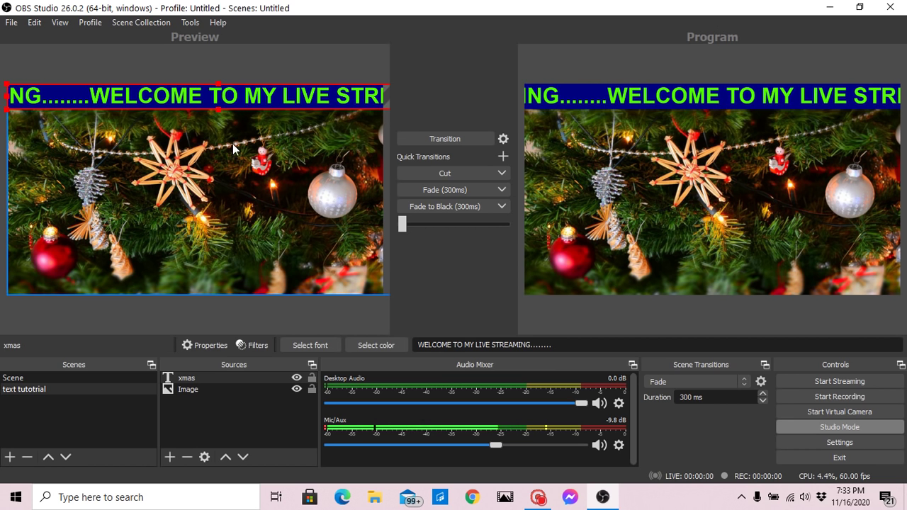
- Move the welcome banner back to the image's lower edge in the preview and transition the scene to the program output
drag(246, 103, 248, 283)
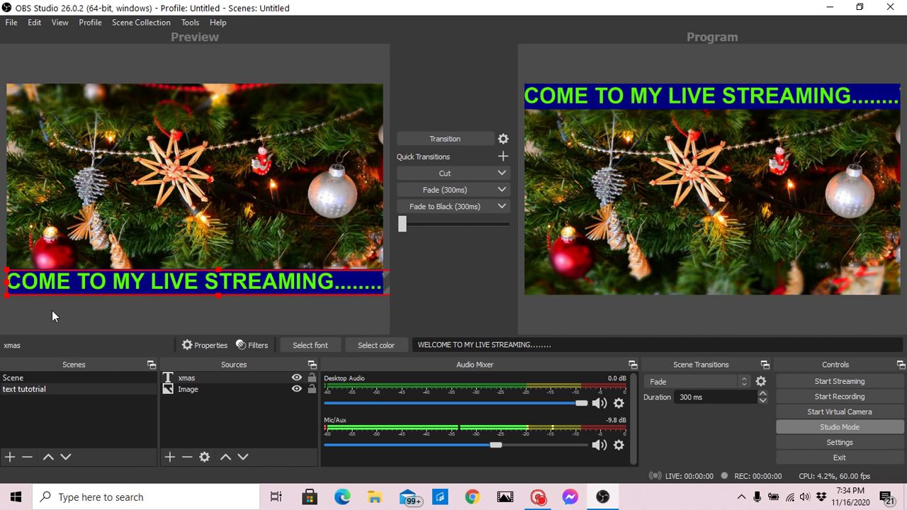
click(455, 137)
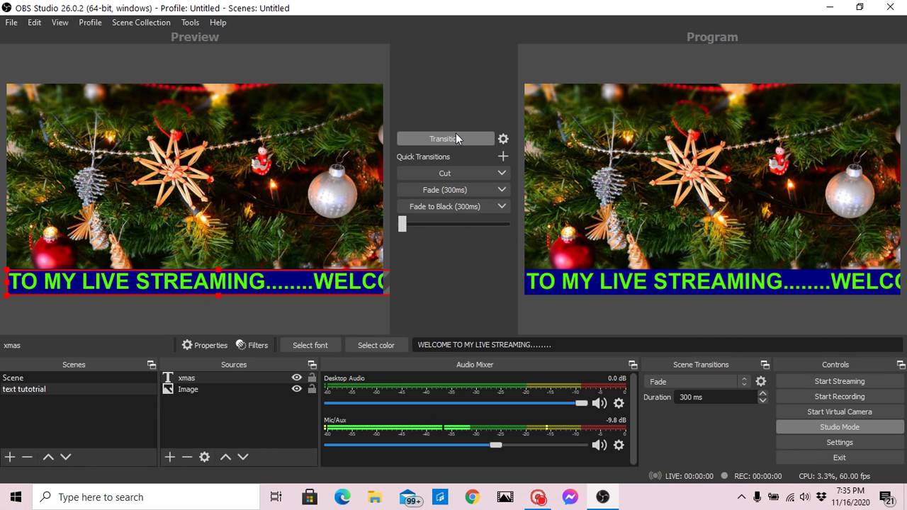
mouse_move(547, 496)
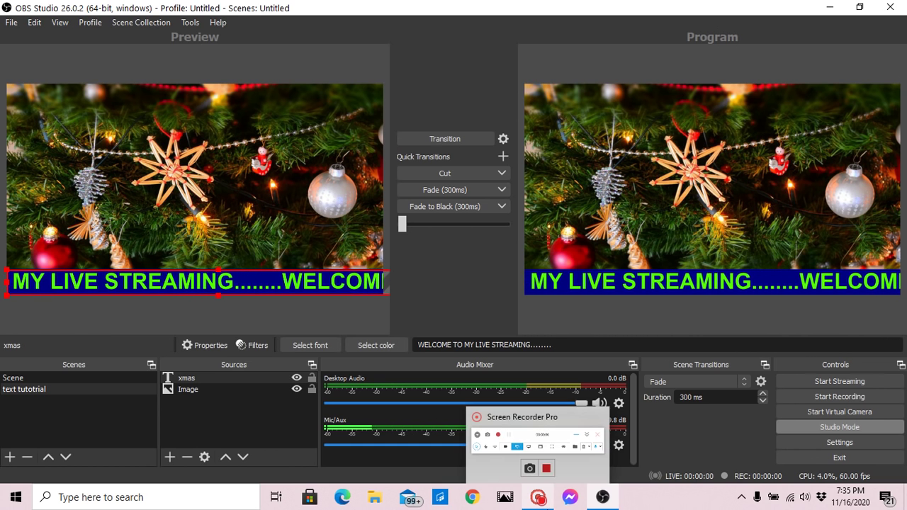